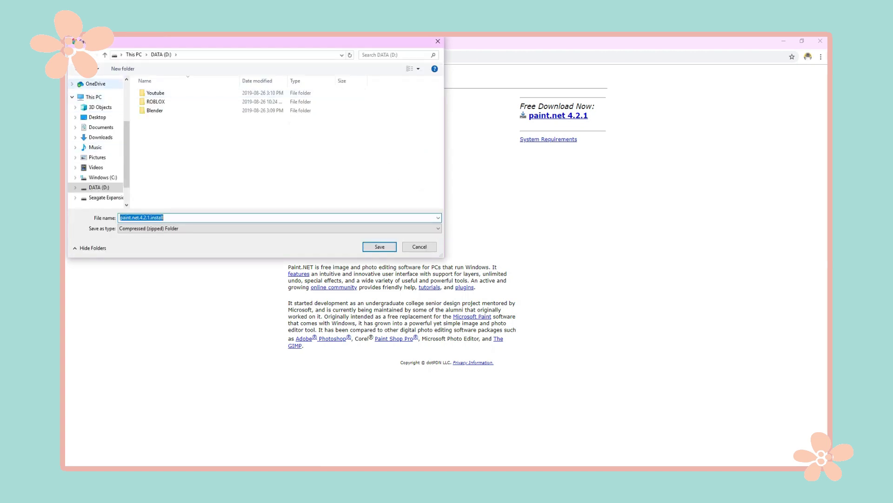
Step: Save the paint.net.4.2.1.install zip download to the DATA (D:) drive
click(94, 96)
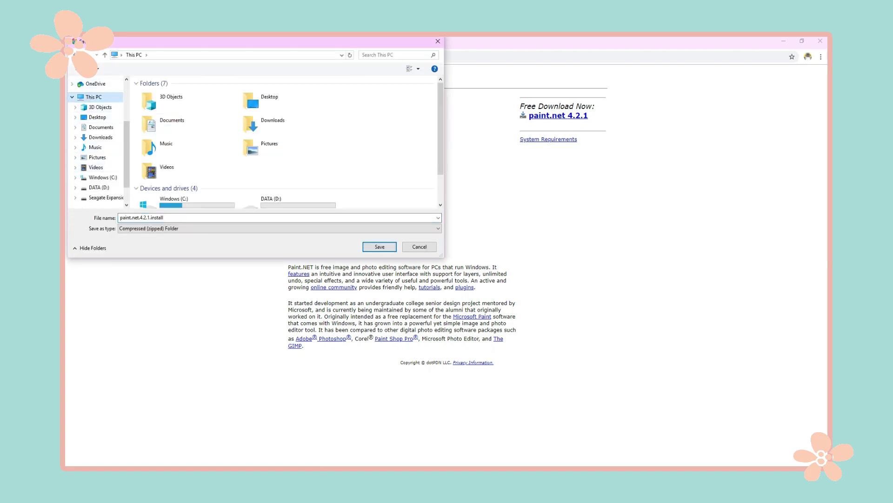
scroll(288, 124, down, 1)
double_click(288, 173)
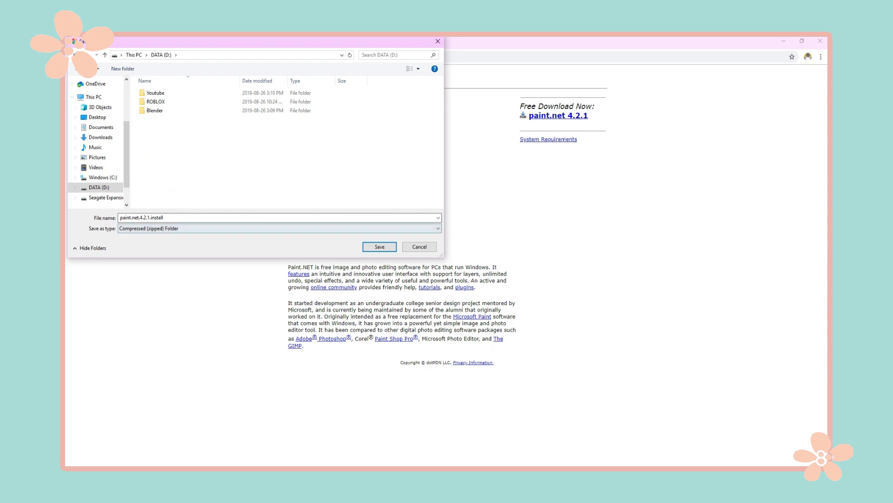
click(379, 246)
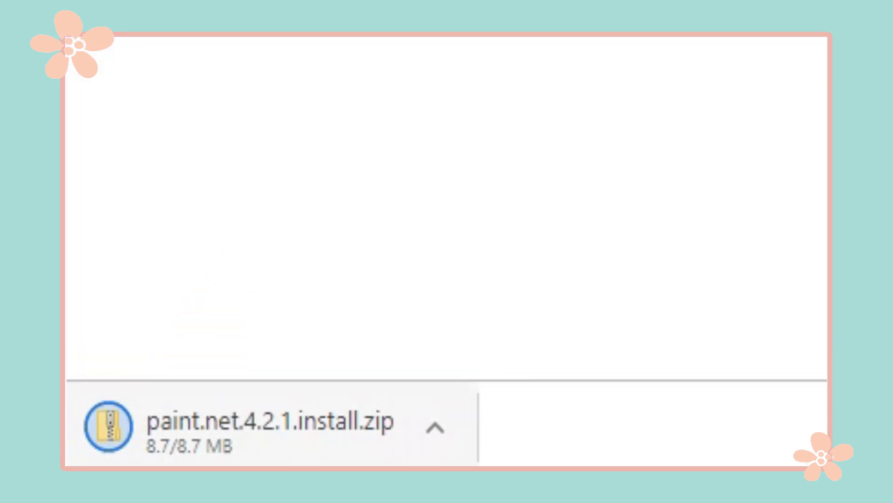
Step: Show the downloaded zip in its folder, extract it to D:\paint.net.4.2.1.install and close the extracted folder's window
click(435, 427)
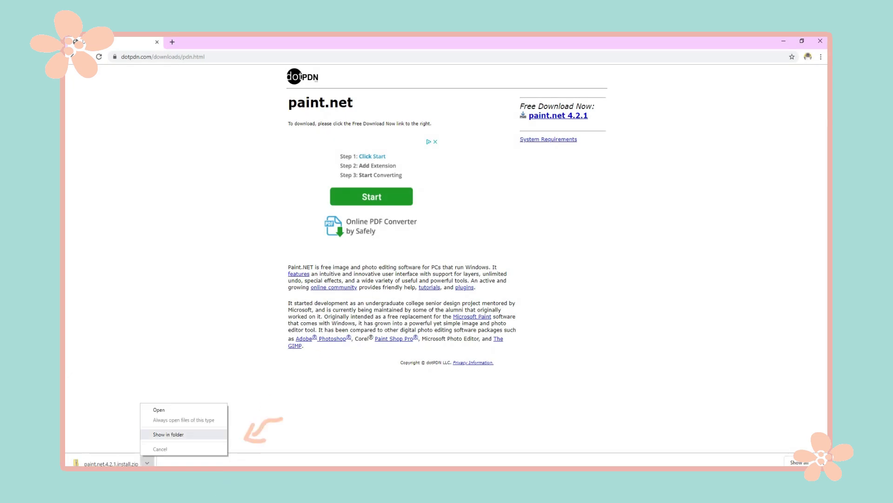
click(184, 434)
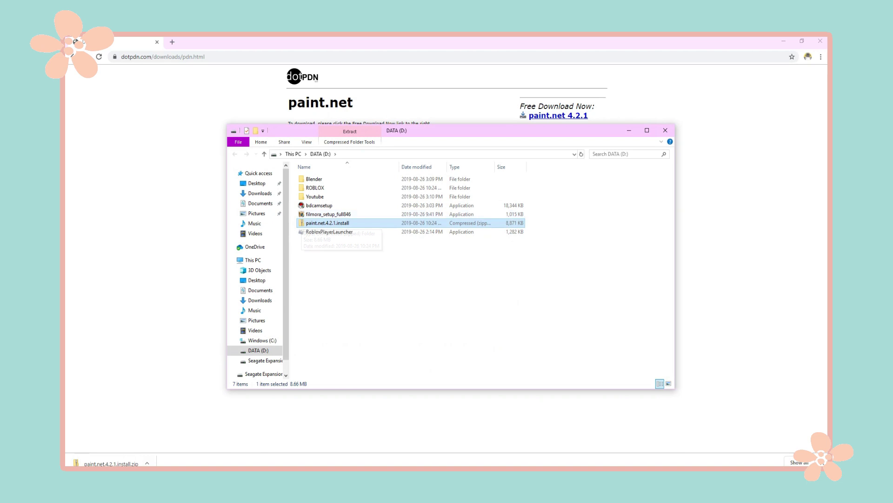
right_click(317, 223)
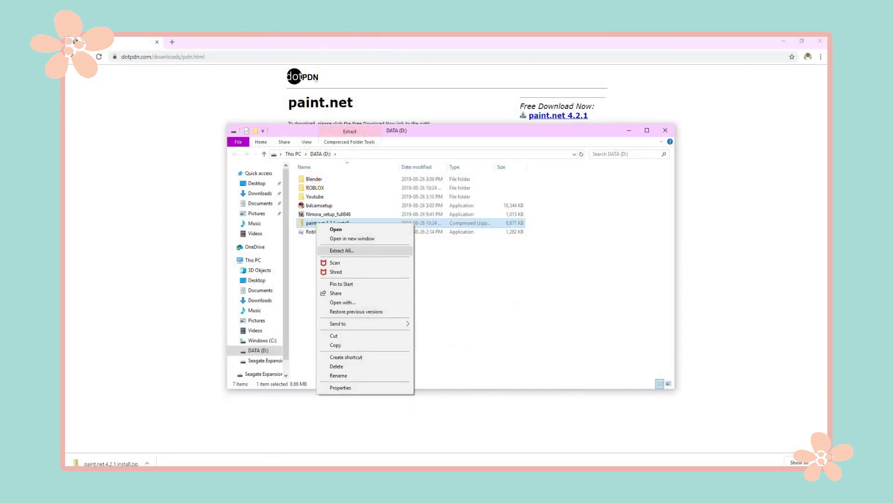
click(434, 263)
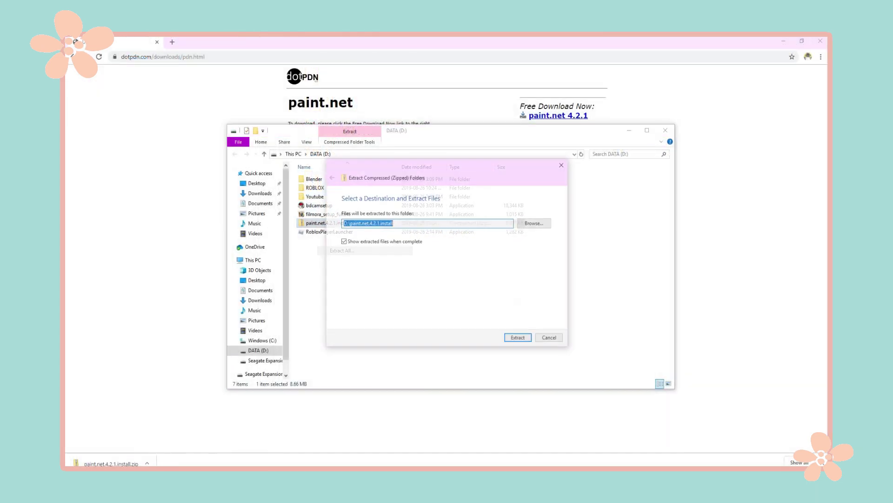
click(519, 339)
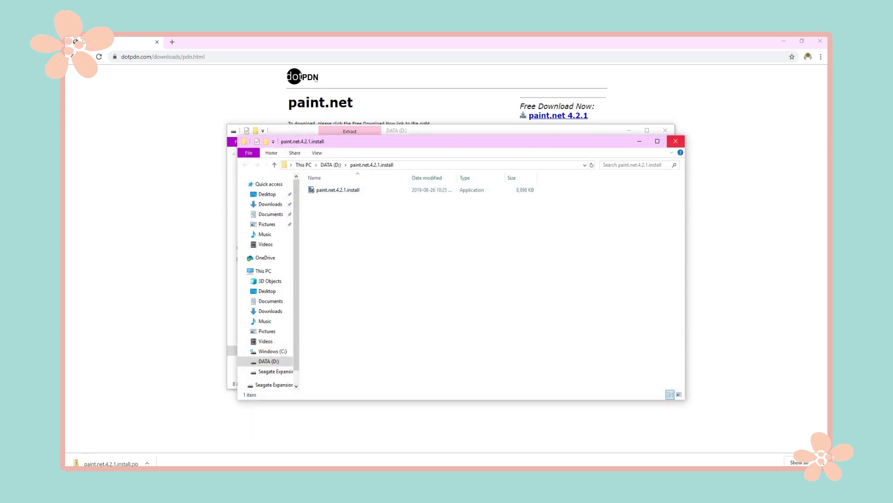
click(675, 141)
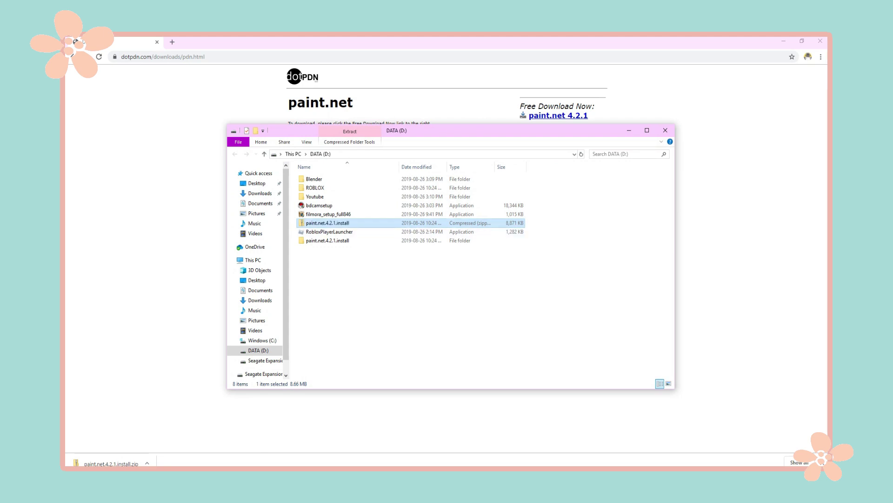
Step: Delete the paint.net.4.2.1.install zip and run the installer from the extracted folder
key(Delete)
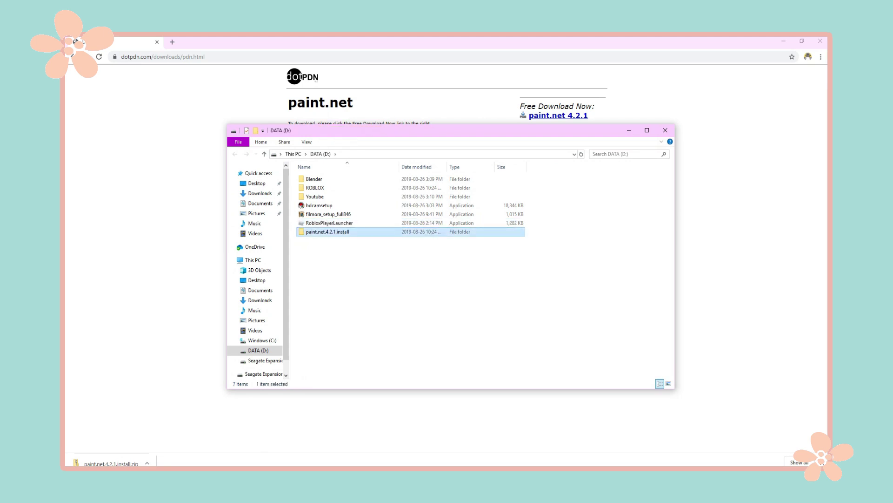
key(Return)
key(Return)
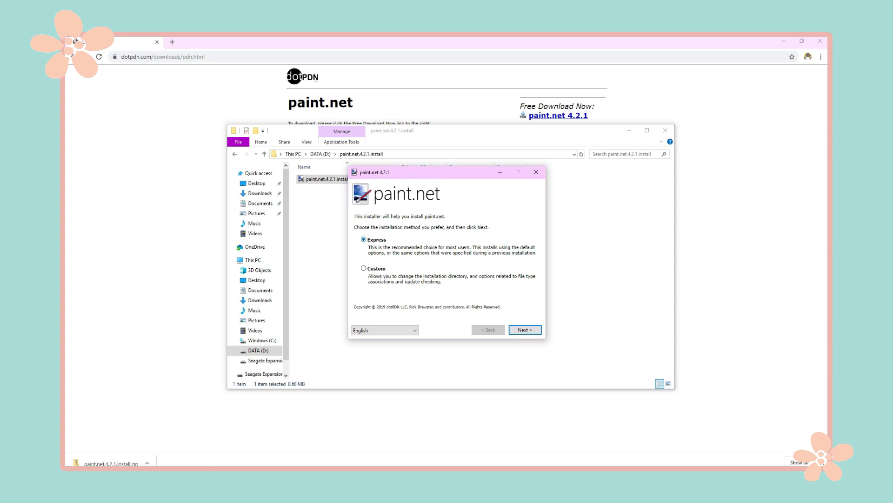
Step: Install paint.net 4.2.1 with the Express method, agree to the license and finish with Start paint.net enabled
key(Return)
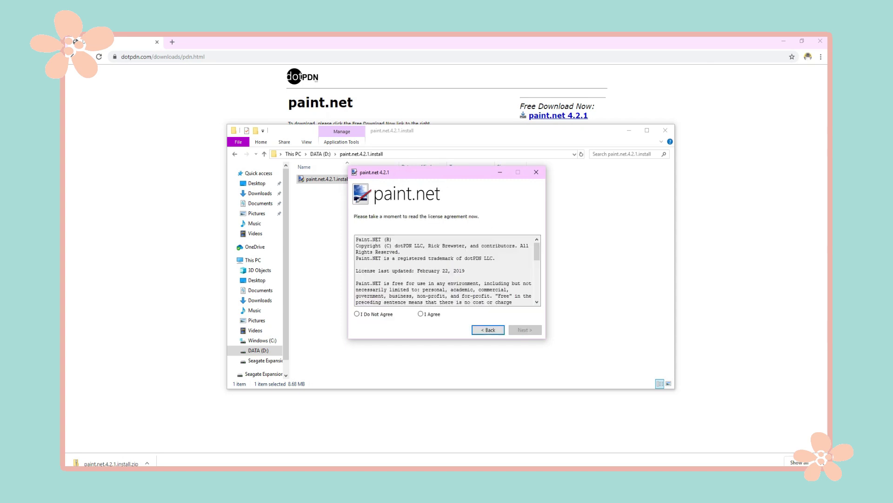
click(420, 314)
click(524, 329)
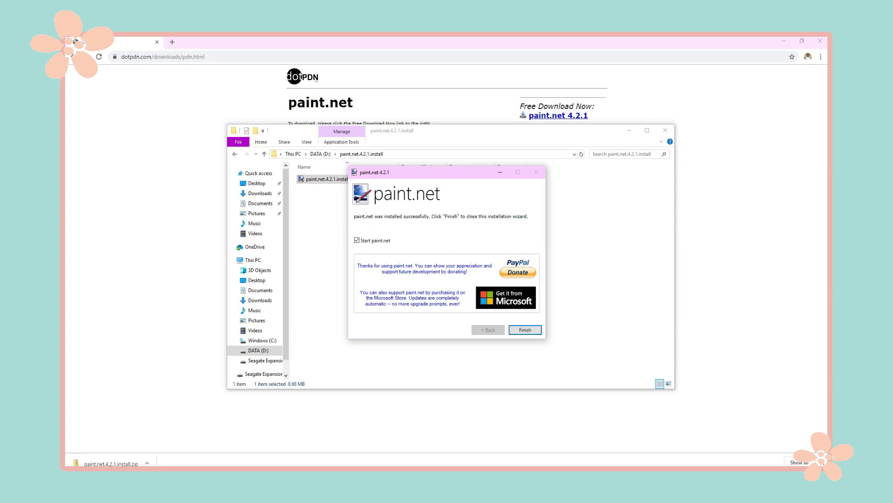
key(Return)
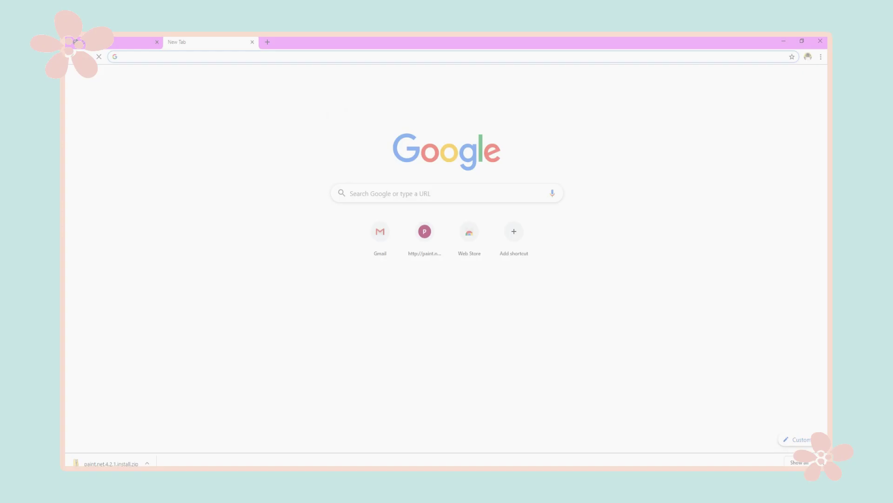
Step: Search the web for "paint.net plugins" in the new browser tab
text(paint)
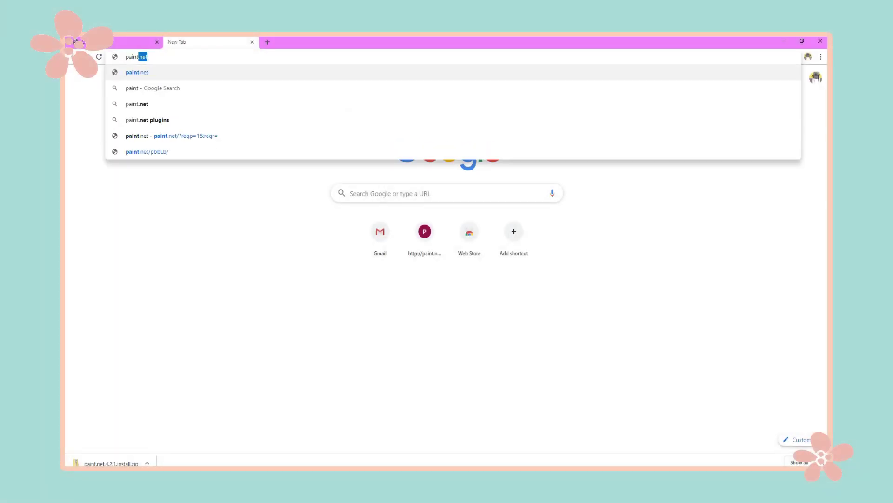
text(.net)
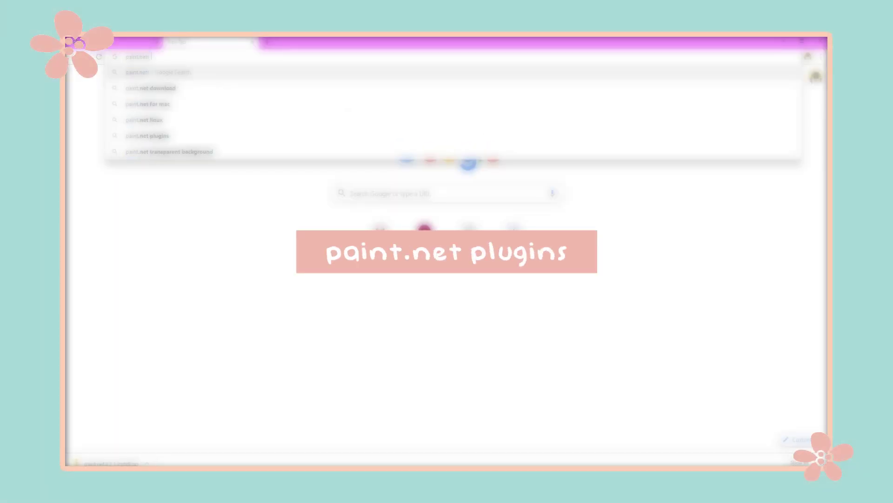
text( plugins)
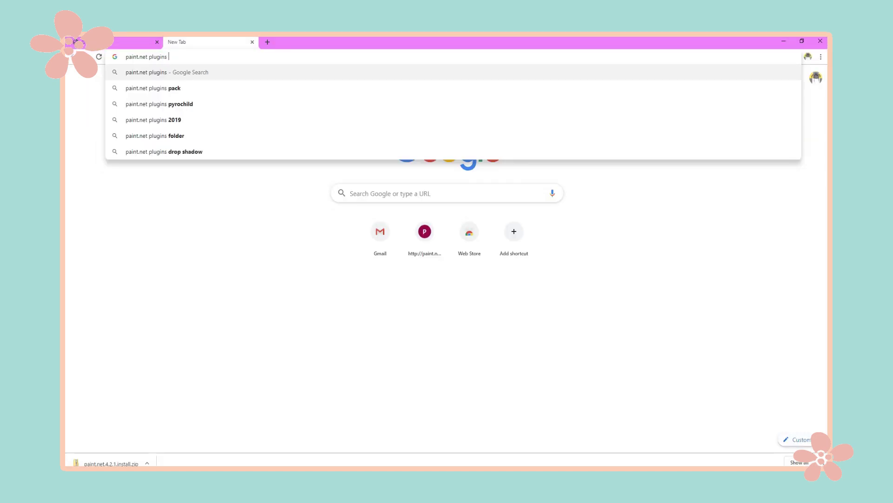
key(Return)
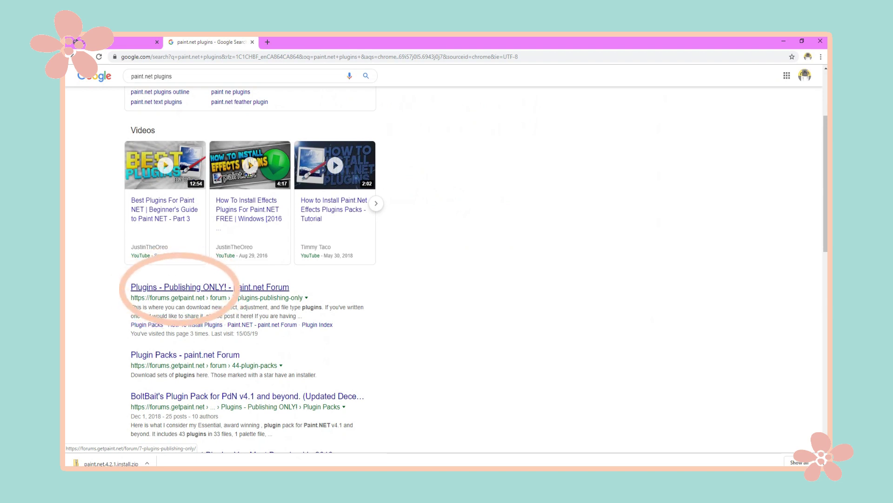
Step: Open the "Plugins - Publishing ONLY!" forum result and go to its Plugin Packs section
click(210, 286)
scroll(442, 252, down, 15)
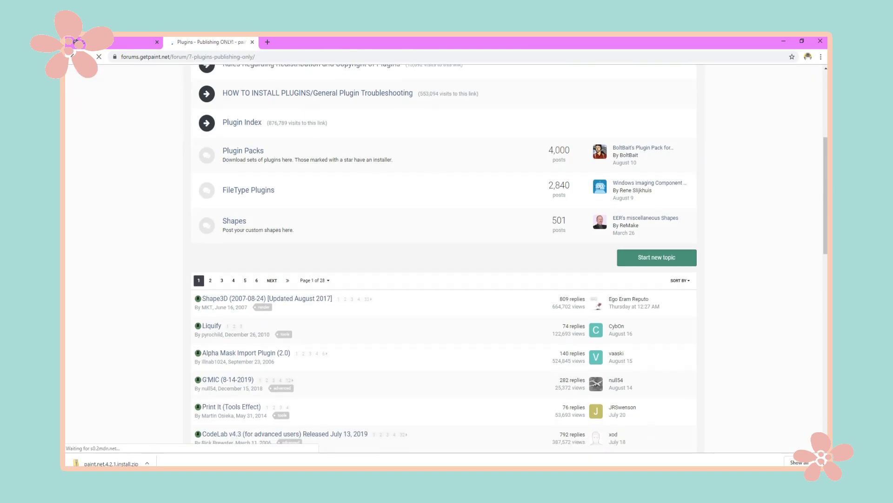
scroll(442, 251, up, 15)
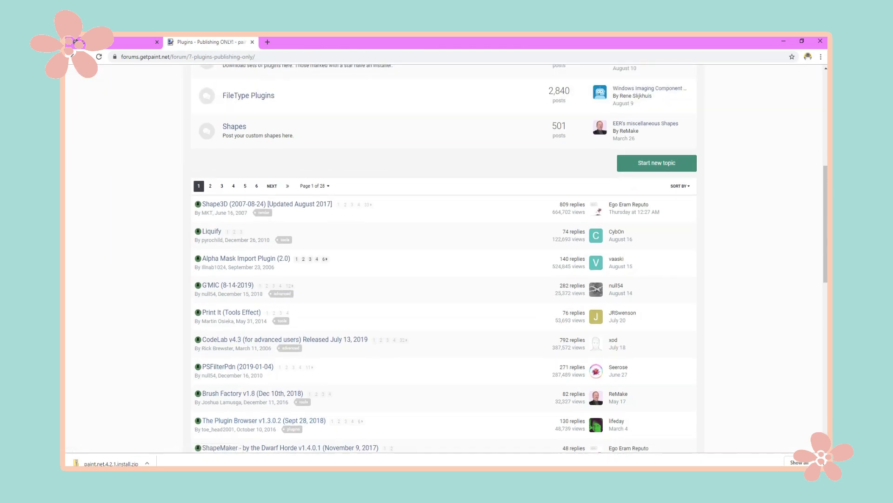
scroll(442, 252, up, 4)
click(243, 305)
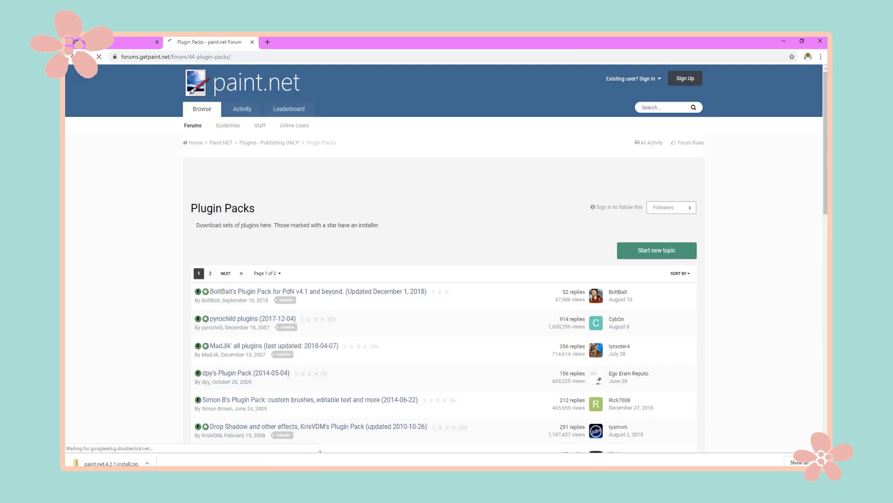
Step: Open the pyrochild plugins (2017-12-04) topic and look through its list of included effects
scroll(442, 251, down, 3)
click(233, 194)
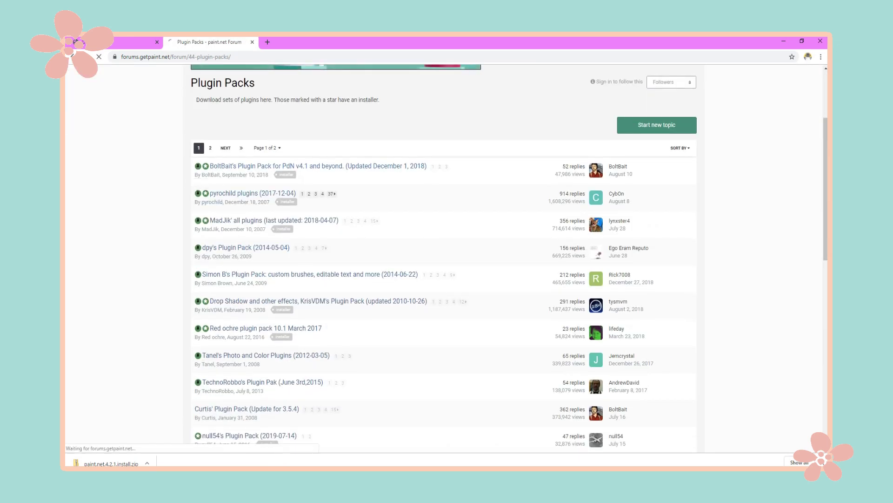
scroll(446, 258, down, 3)
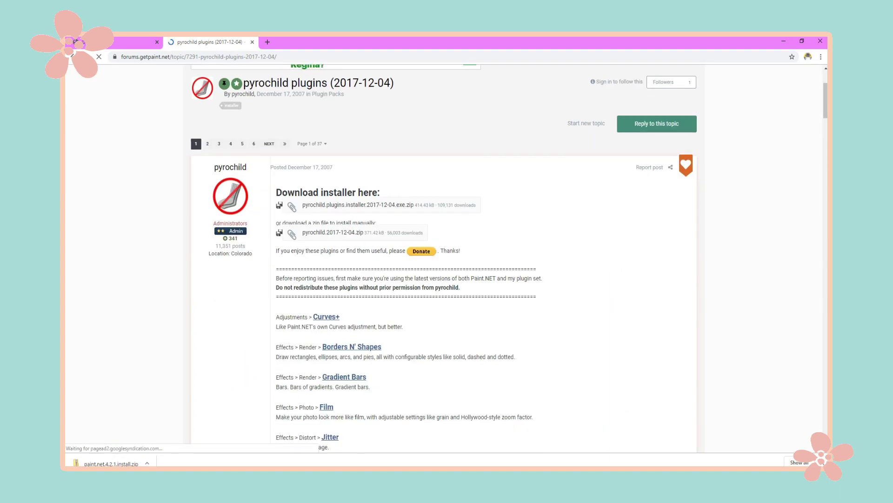
scroll(446, 259, down, 3)
scroll(446, 259, down, 4)
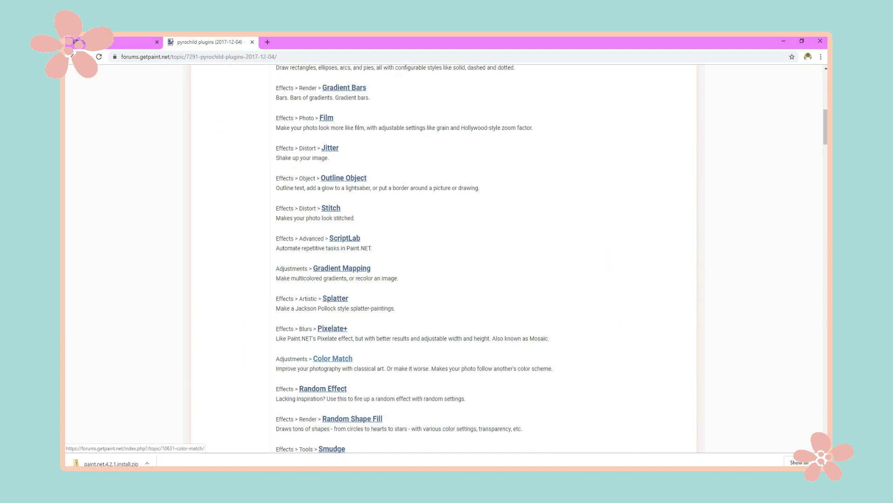
scroll(446, 259, down, 2)
scroll(445, 259, down, 5)
scroll(446, 259, up, 10)
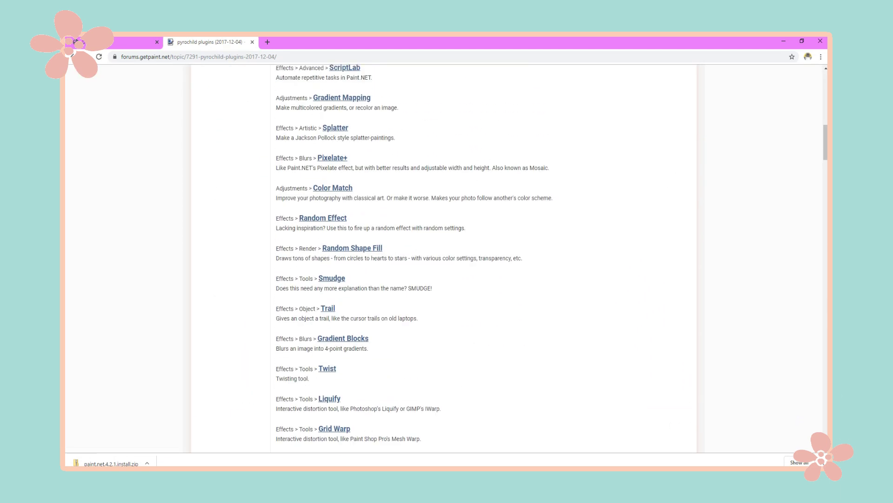
scroll(446, 259, down, 3)
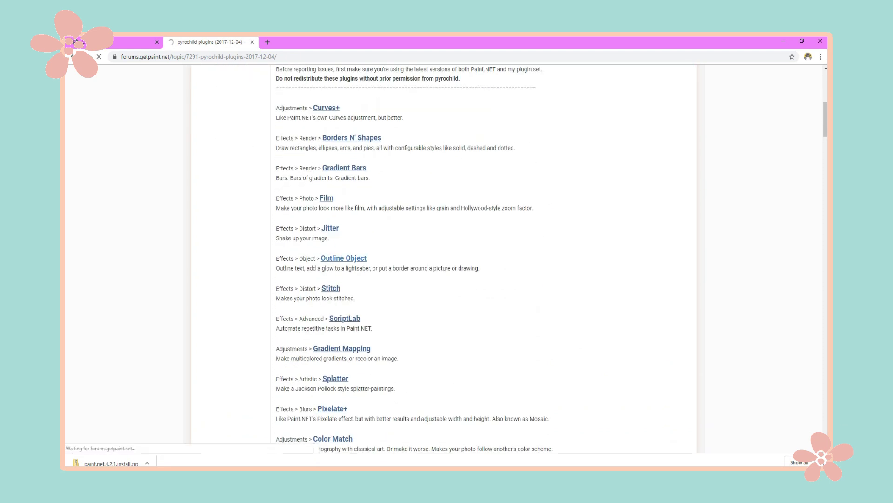
Step: Open the Outline Object plugin's topic and read through its description and replies
scroll(446, 258, down, 3)
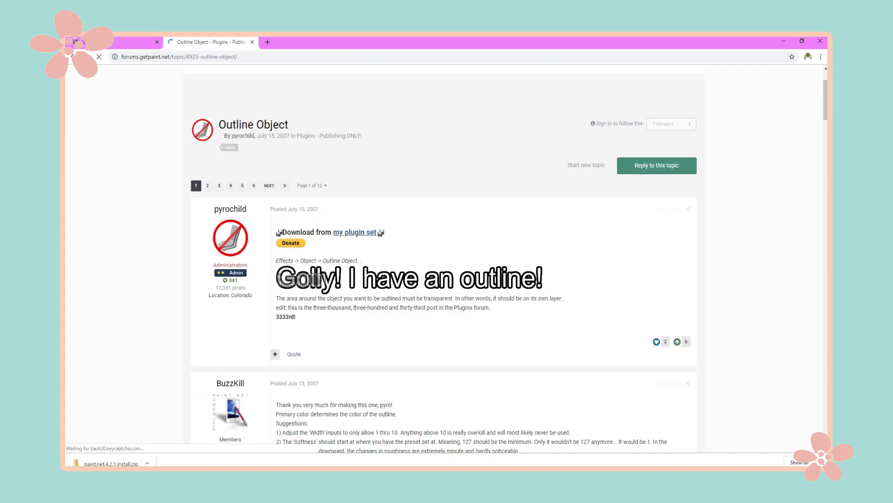
scroll(446, 258, down, 1)
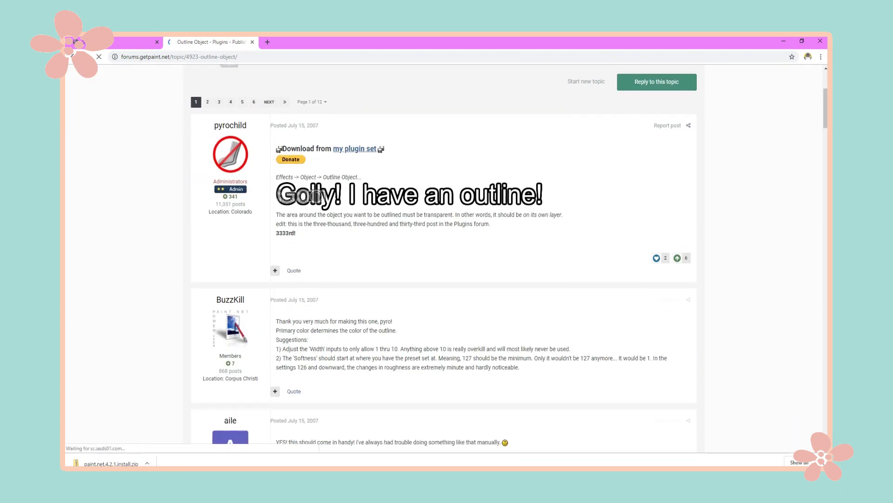
scroll(446, 259, down, 3)
scroll(446, 259, down, 2)
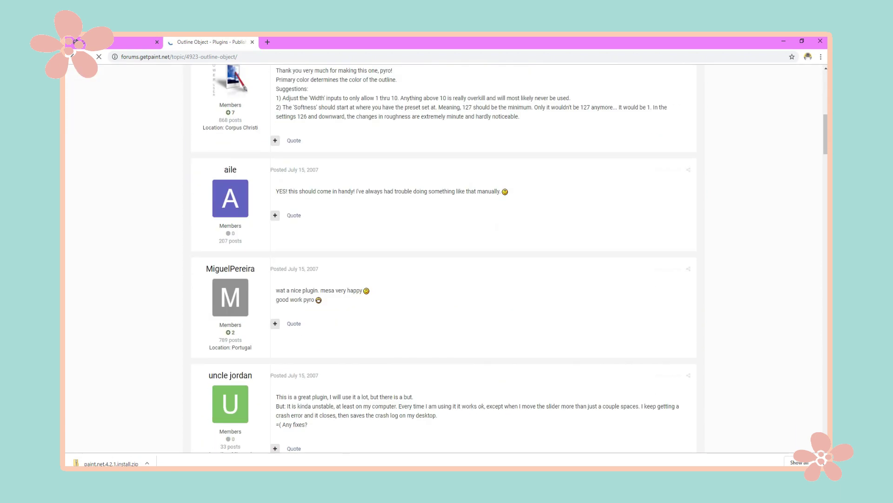
scroll(446, 259, up, 4)
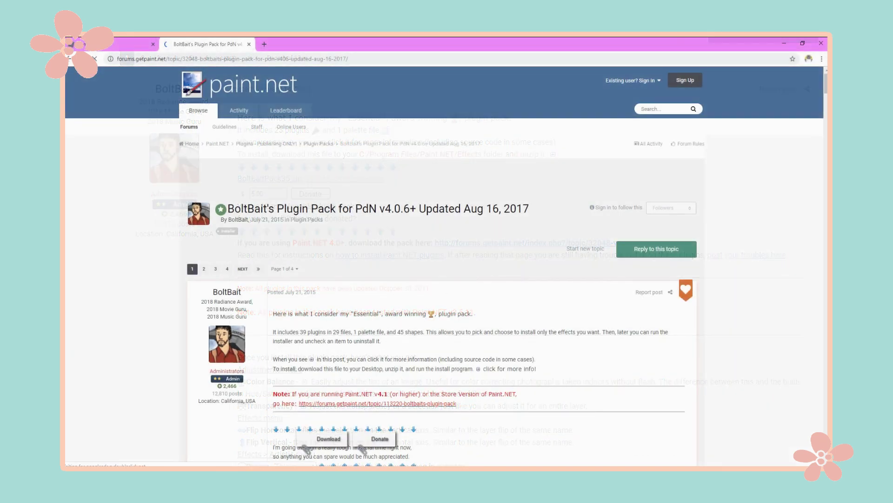
Step: Read the version note in BoltBait's Plugin Pack topic and check the installed version in paint.net's settings
scroll(447, 266, down, 2)
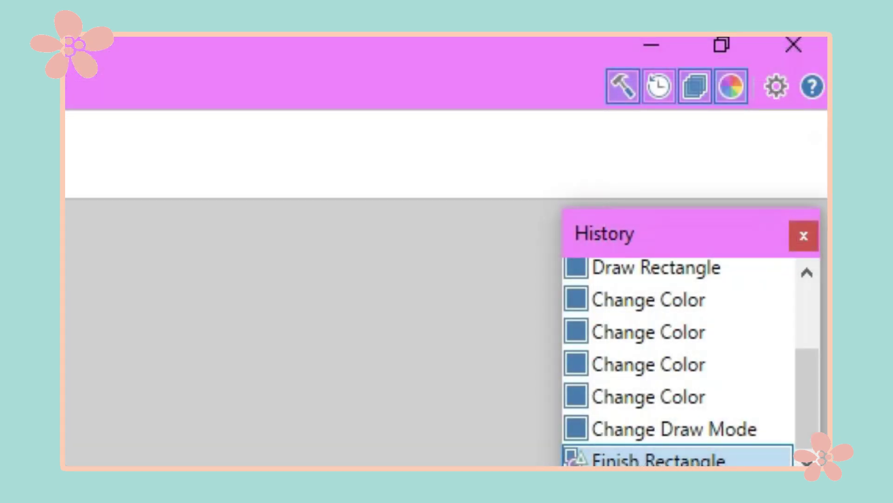
click(776, 86)
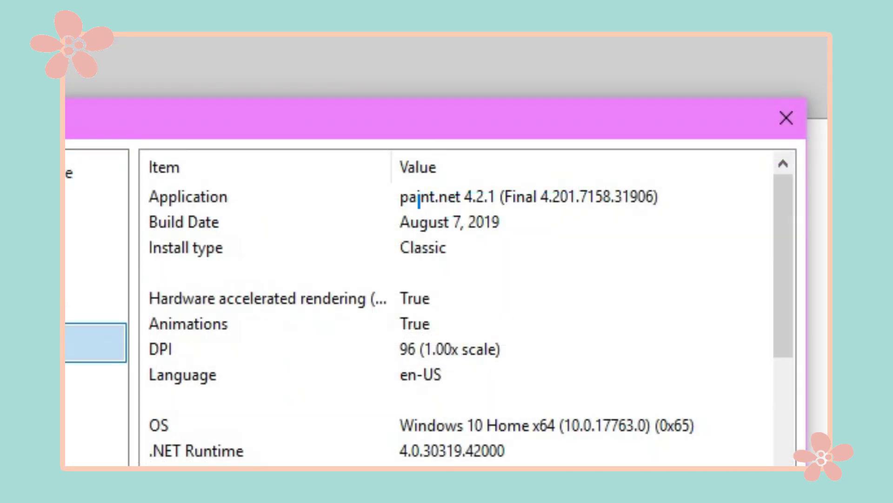
key(Escape)
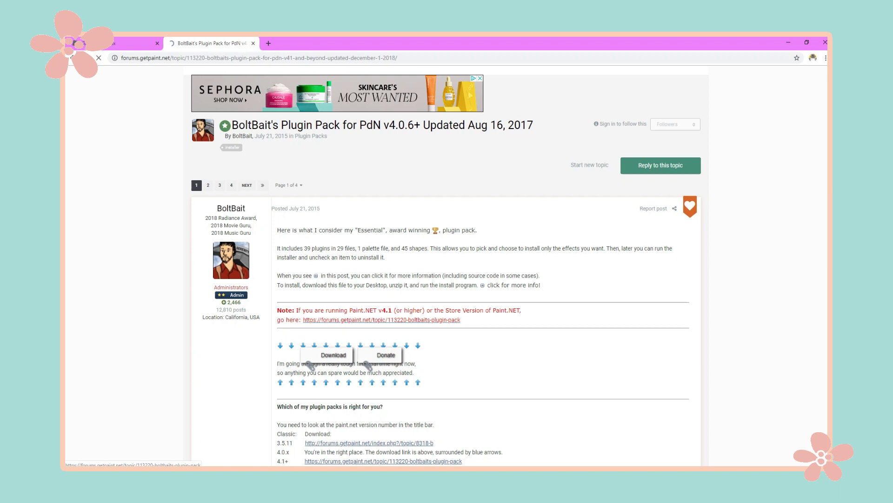
Step: Read through BoltBait's Plugin Pack topic for PdN v4.1 and beyond, down to the descriptions of the Object menu effects
scroll(446, 266, down, 4)
scroll(483, 266, down, 7)
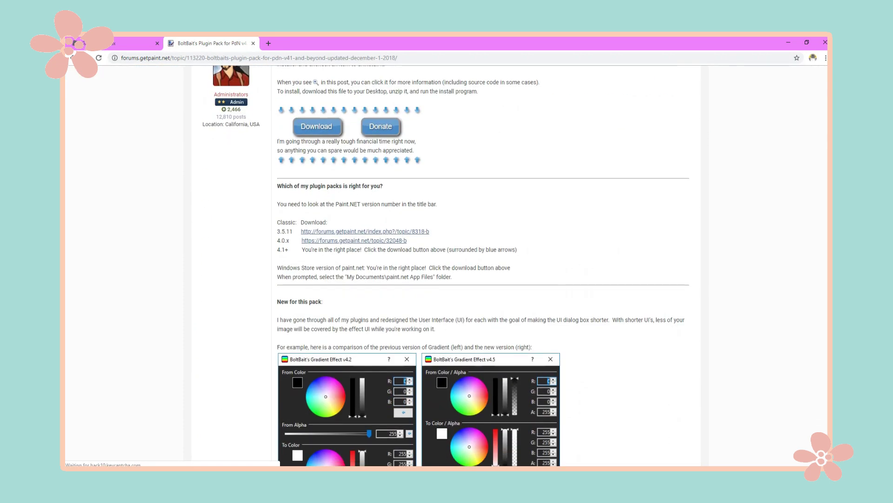
scroll(483, 265, down, 15)
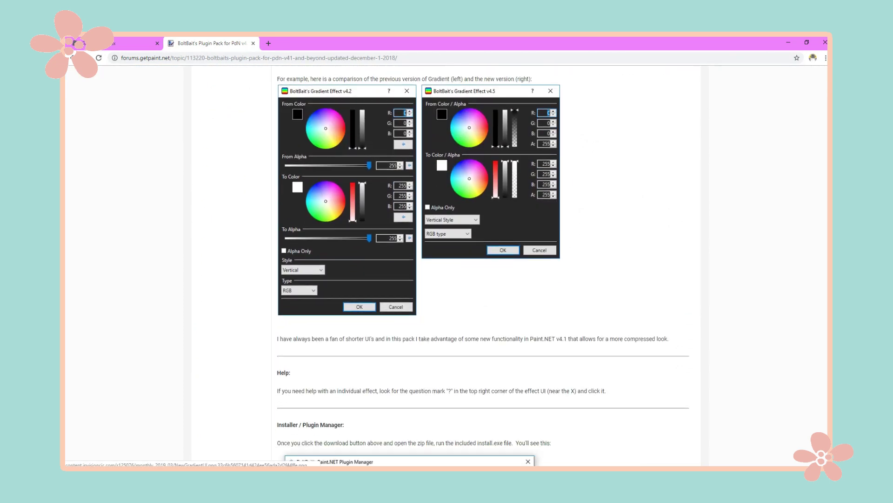
scroll(483, 265, down, 1)
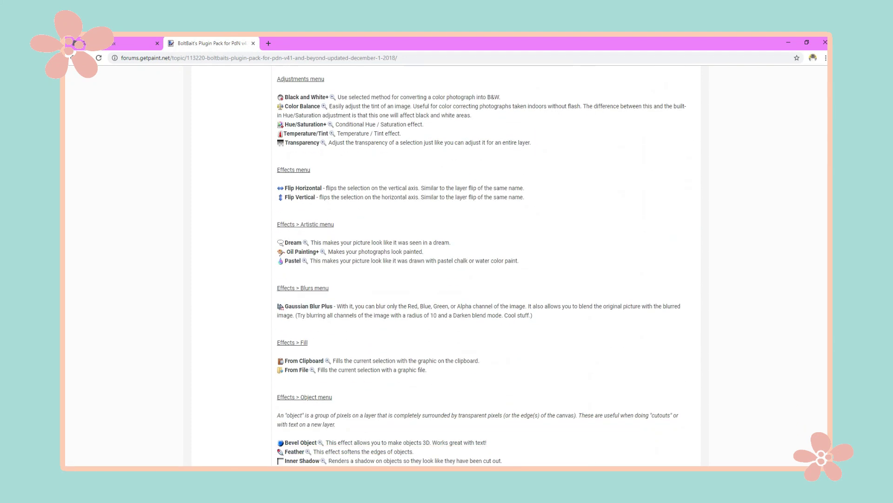
scroll(483, 265, down, 4)
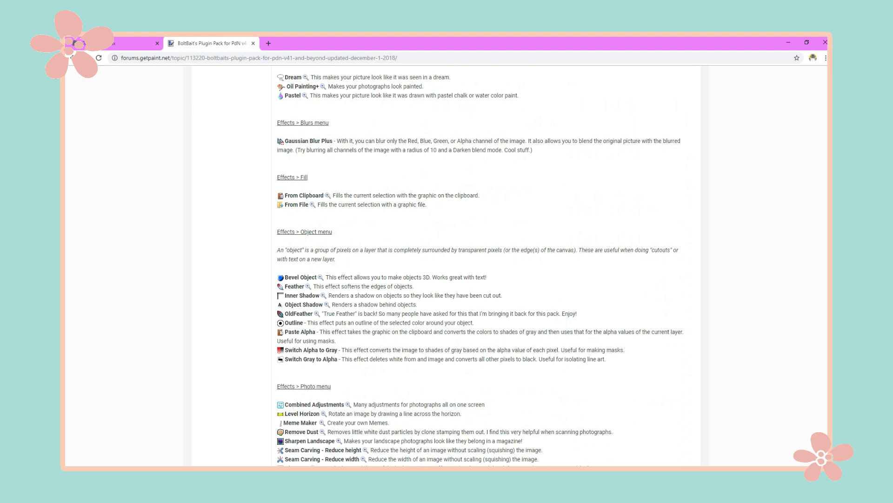
drag(300, 331, 313, 332)
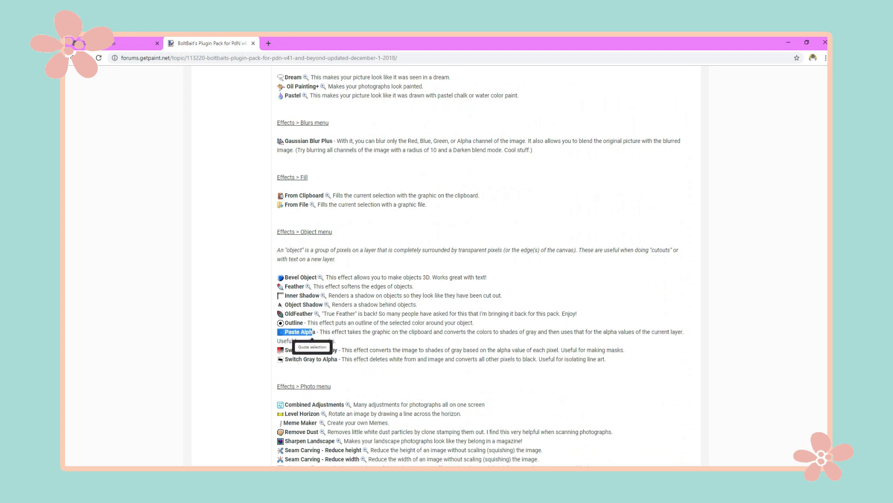
Step: Download the BoltBaitPackInstall49 zip from the topic and save it to the DATA (D:) drive
scroll(483, 265, up, 20)
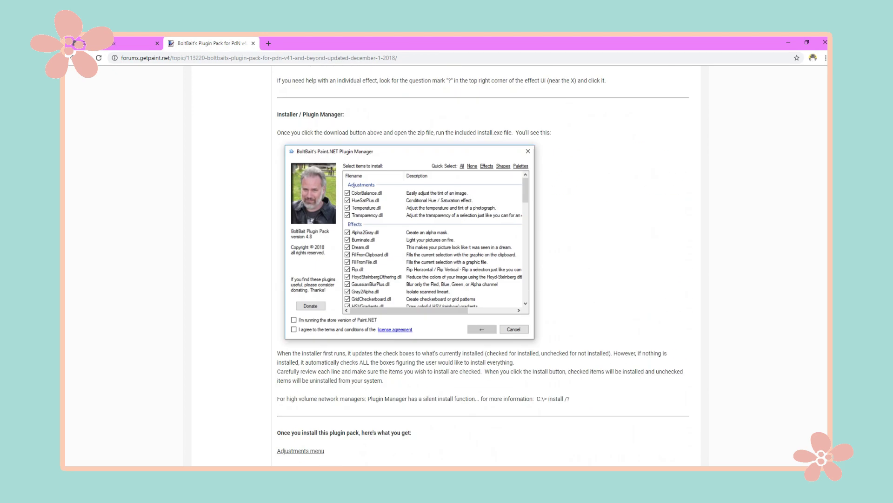
scroll(482, 266, up, 4)
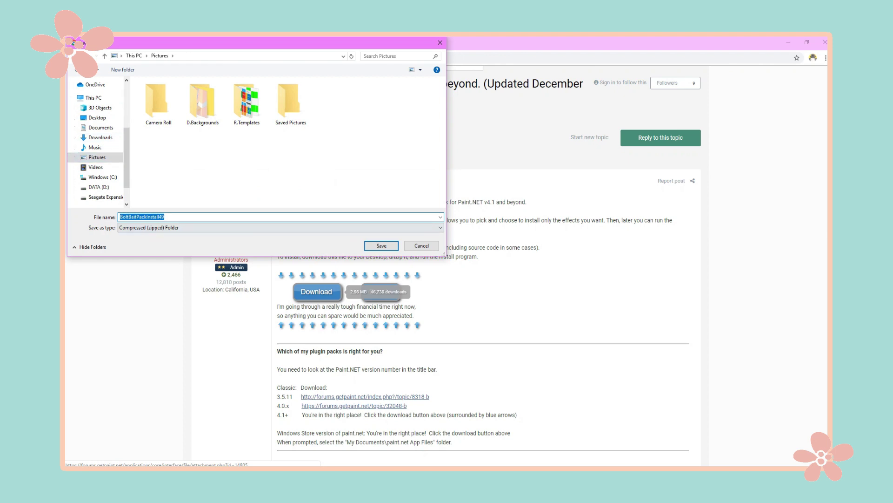
click(98, 186)
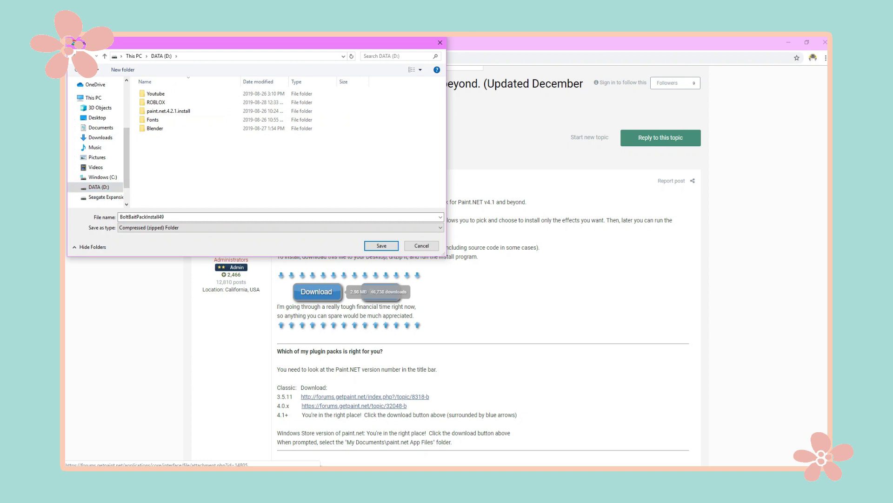
key(Return)
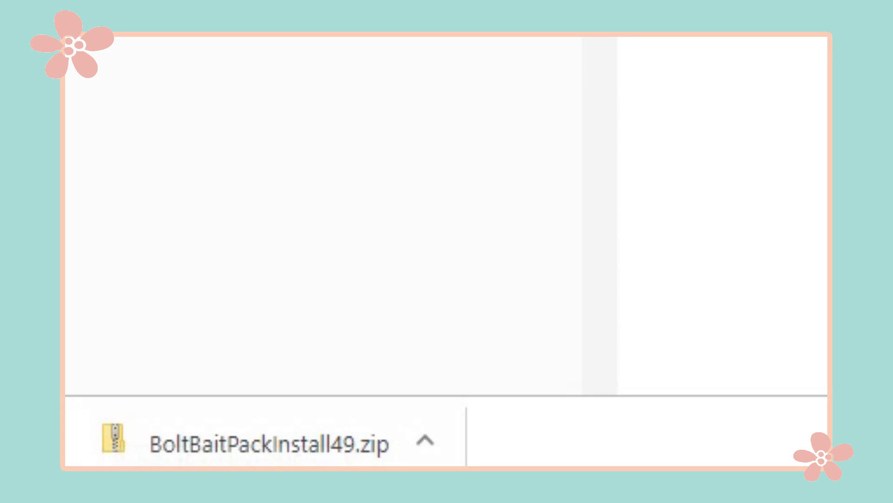
Step: Show the downloaded zip in its folder and extract it to a BoltBaitPackInstall49 folder, closing the extracted folder's window
click(425, 439)
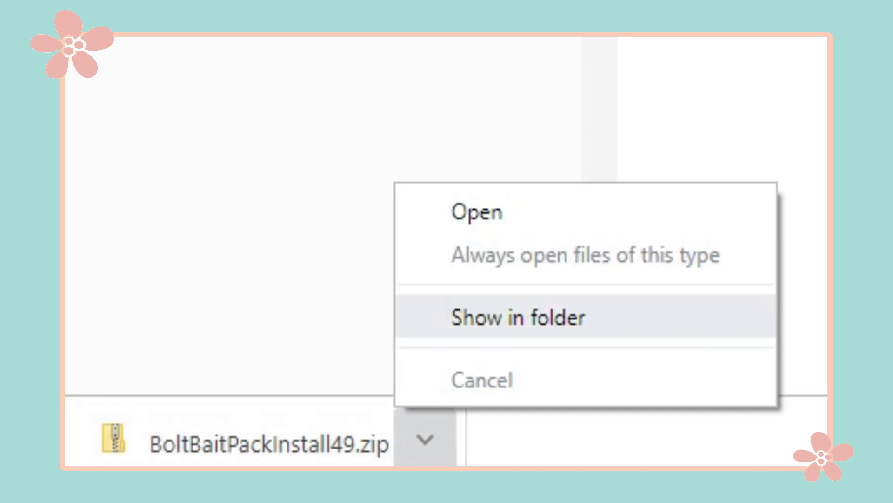
click(518, 317)
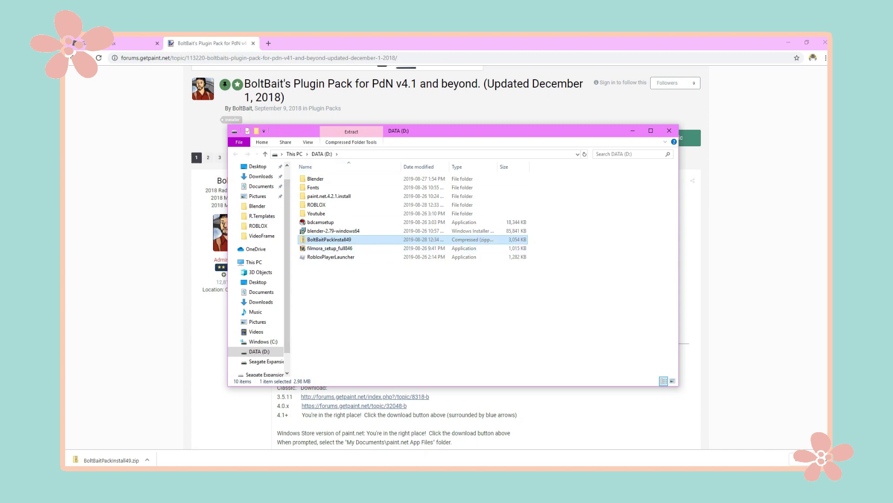
right_click(317, 240)
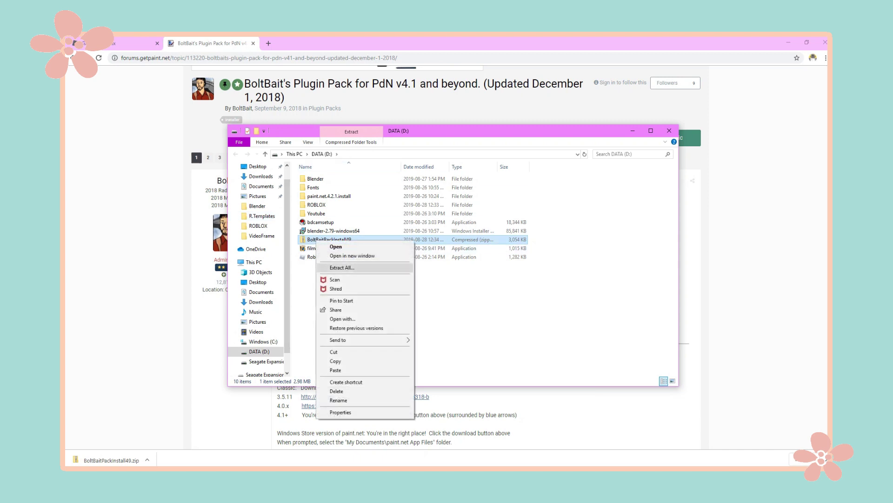
click(342, 268)
key(Return)
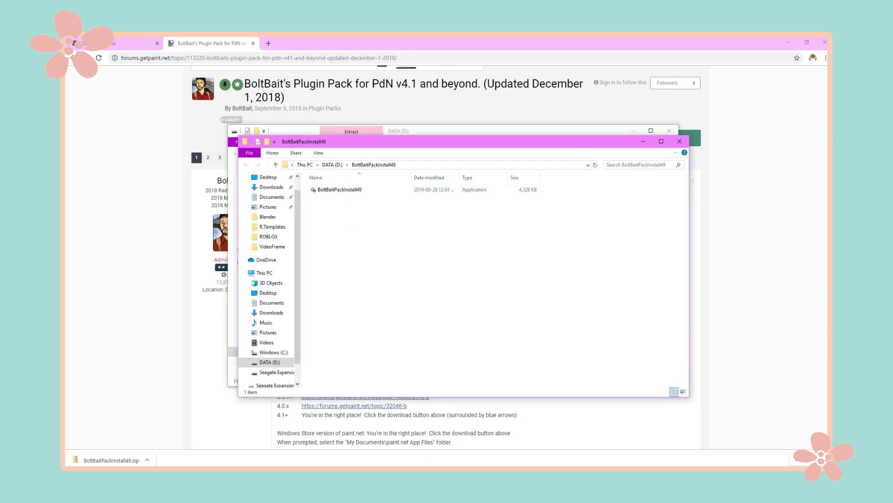
click(679, 141)
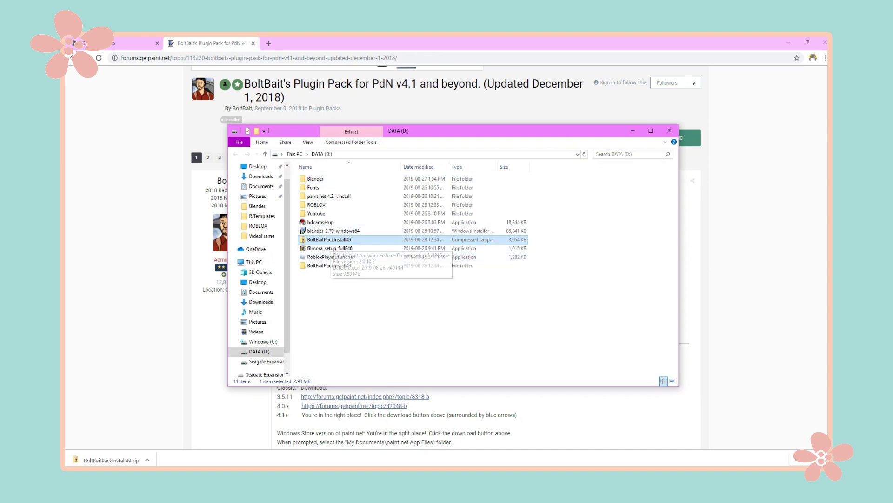
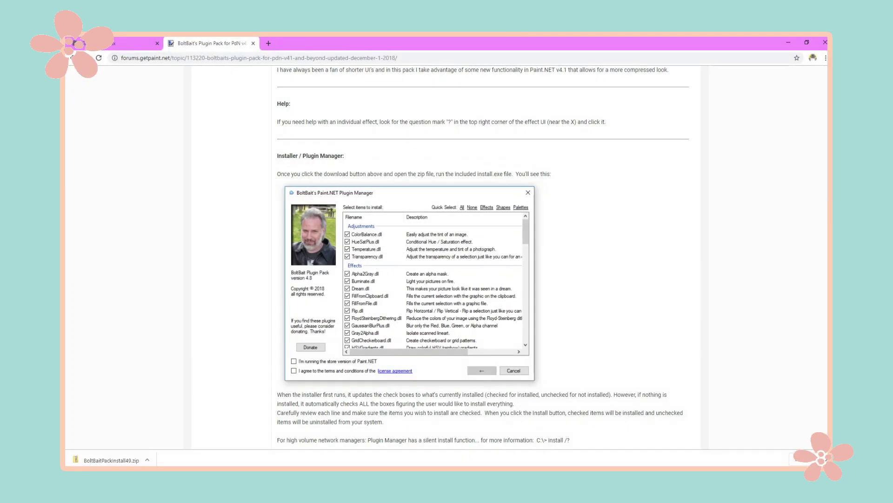
Step: Review the Effects > Object menu list in the topic and switch to BoltBait's Paint.NET Plugin Manager
scroll(446, 257, up, 4)
scroll(446, 258, down, 17)
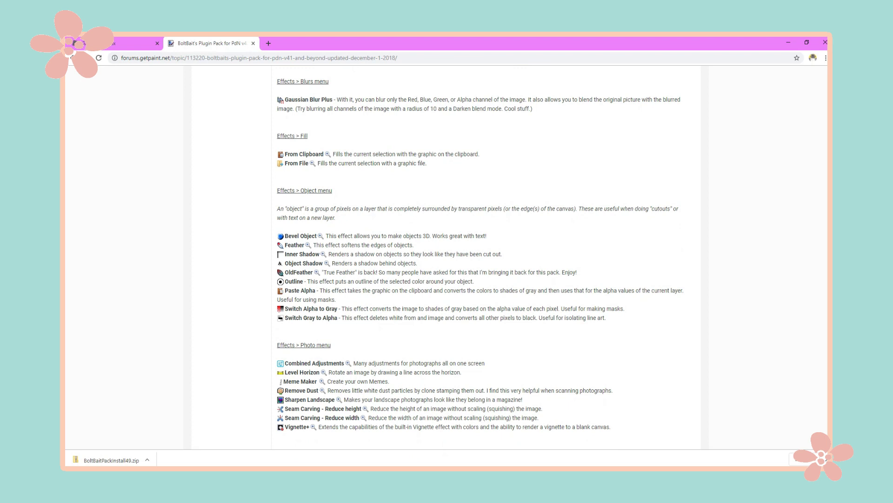
drag(332, 190, 277, 190)
key(alt+Tab)
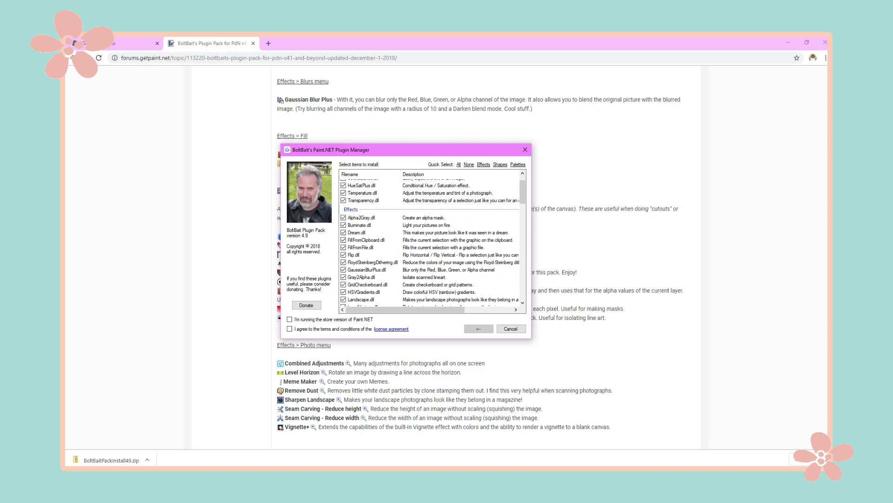
Step: Look through the installable adjustments, effects and shapes listed in the plugin manager
scroll(432, 240, down, 10)
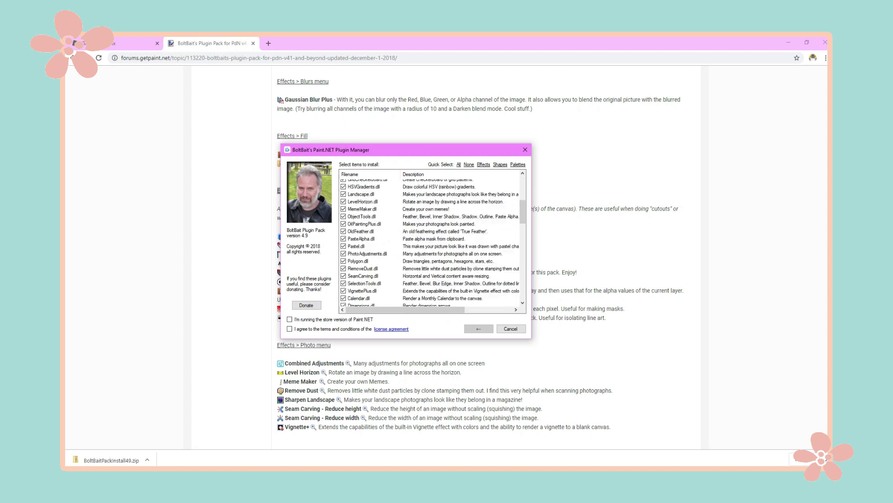
scroll(433, 243, down, 4)
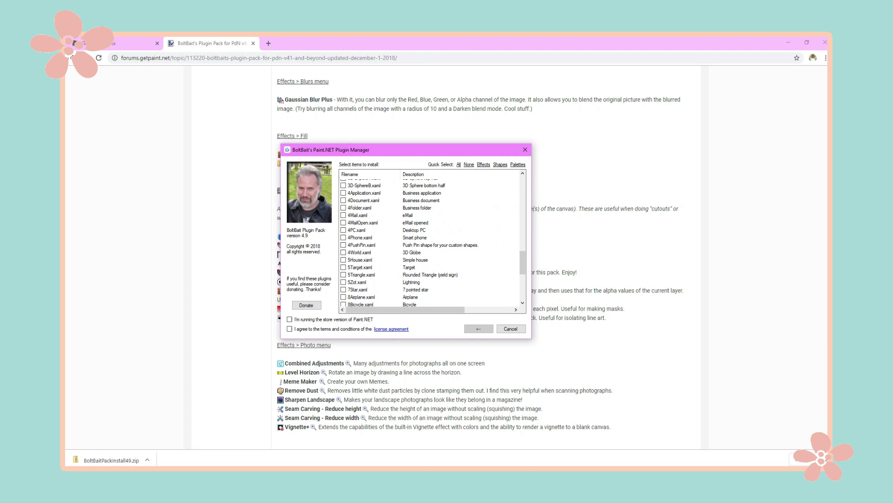
scroll(432, 243, up, 12)
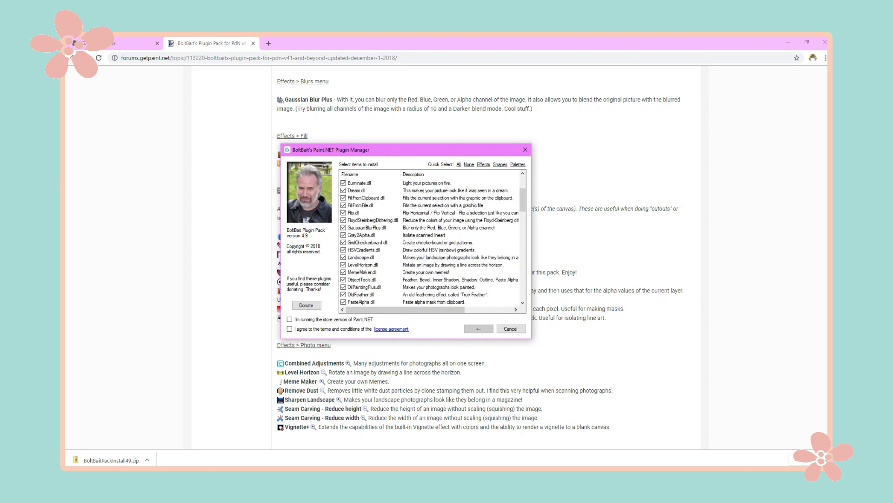
scroll(432, 242, down, 2)
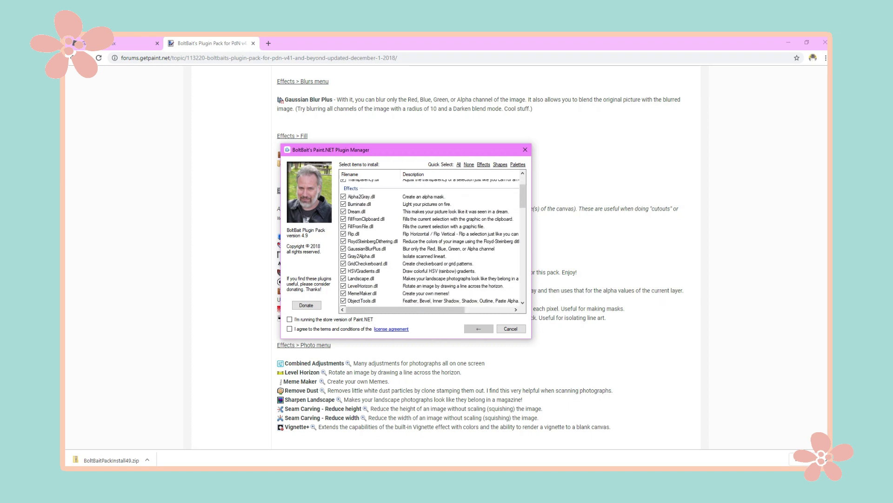
scroll(432, 243, down, 2)
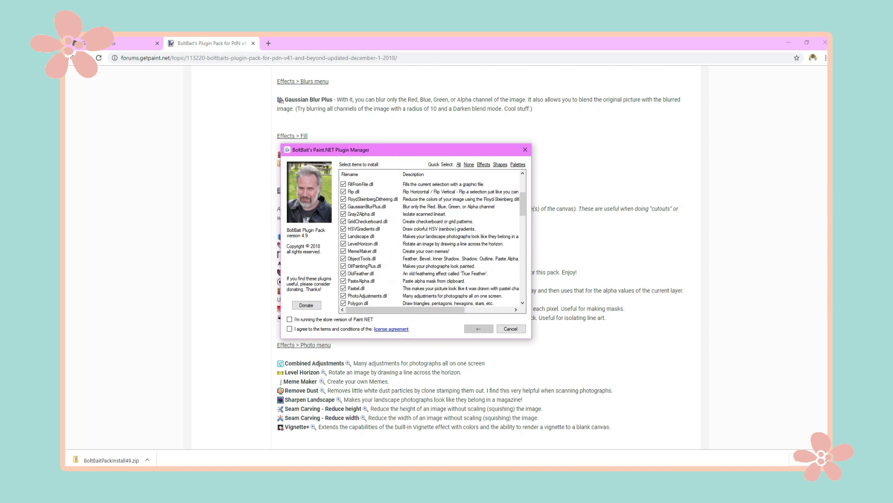
scroll(433, 242, up, 1)
Step: Deselect the unwanted adjustments and effects in the plugin manager, including SeamCarving.dll, VignettePlus.dll, Calendar.dll, Alpha2Gray.dll, Dream.dll and Flip.dll
scroll(433, 243, down, 3)
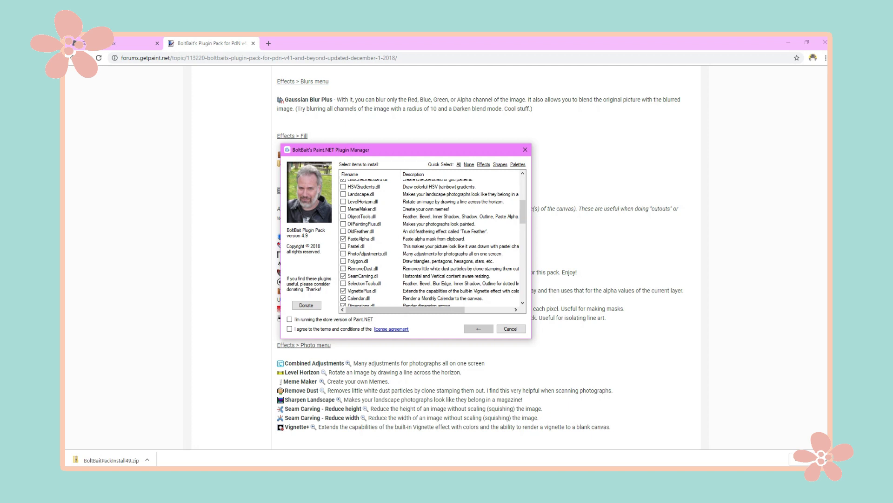
scroll(433, 242, down, 1)
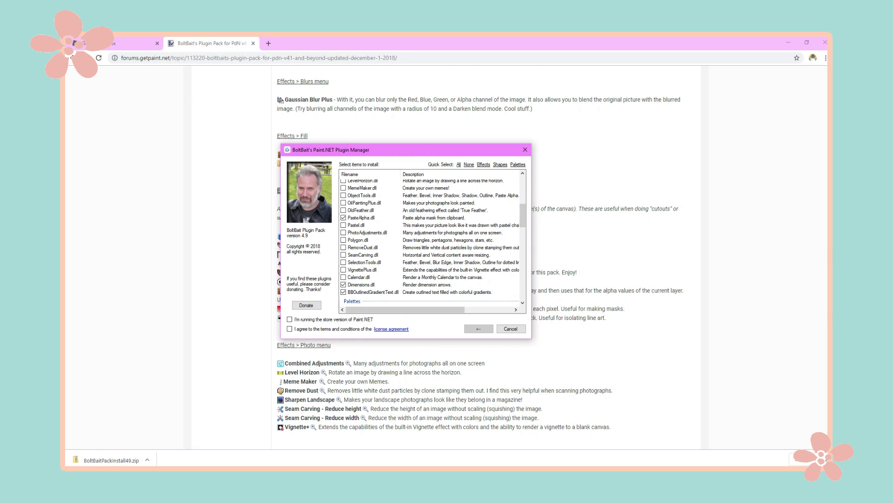
scroll(433, 242, down, 1)
scroll(433, 242, up, 8)
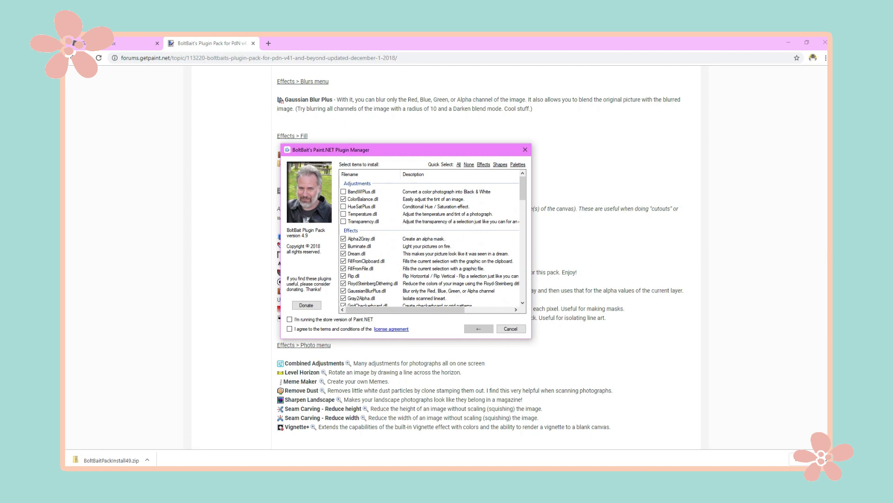
click(343, 238)
scroll(432, 240, down, 1)
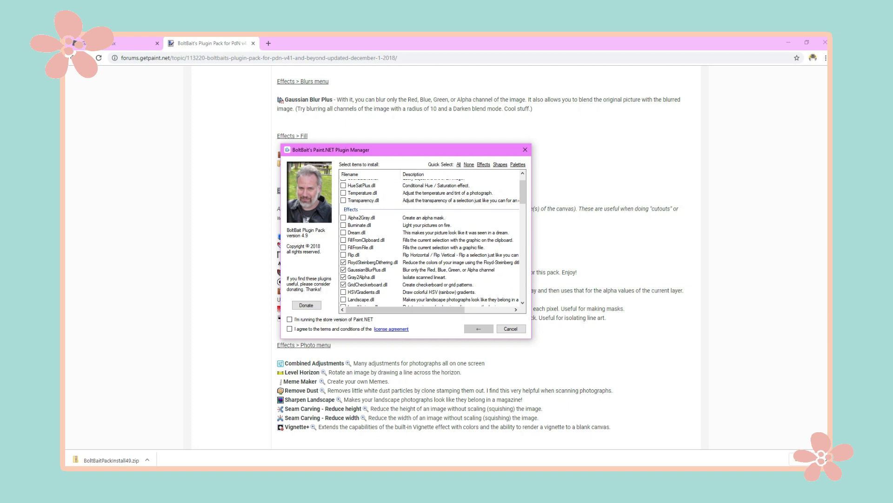
Step: Deselect the unwanted shapes, including the right-angle and open padlock ones, and the remaining unwanted plugins such as ColorBalance.dll and GaussianBlurPlus.dll
scroll(433, 239, down, 15)
scroll(433, 240, up, 8)
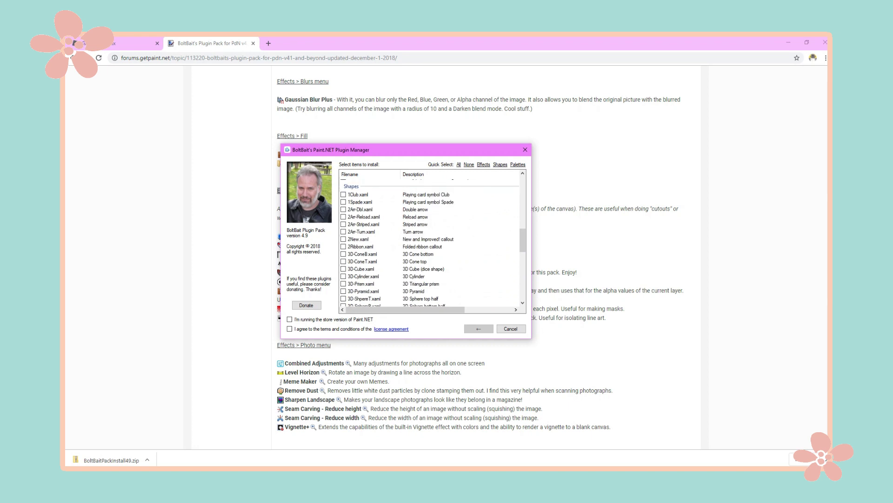
scroll(433, 242, down, 10)
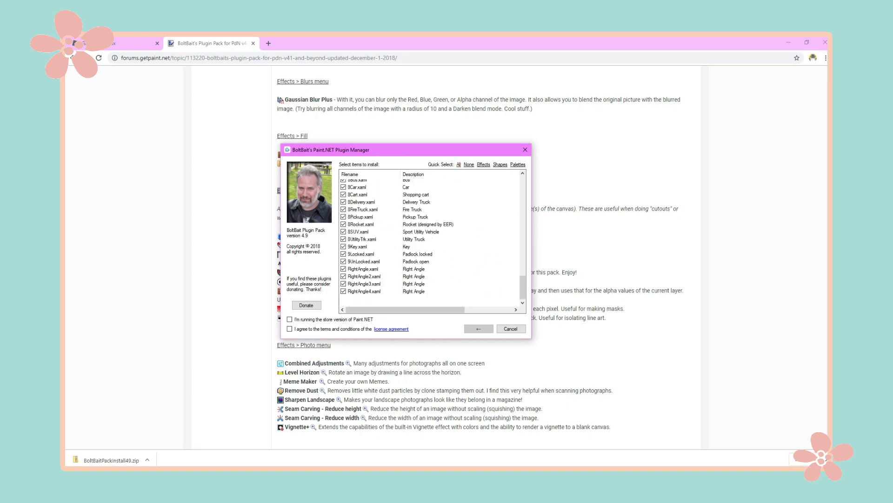
click(343, 283)
click(343, 276)
click(343, 261)
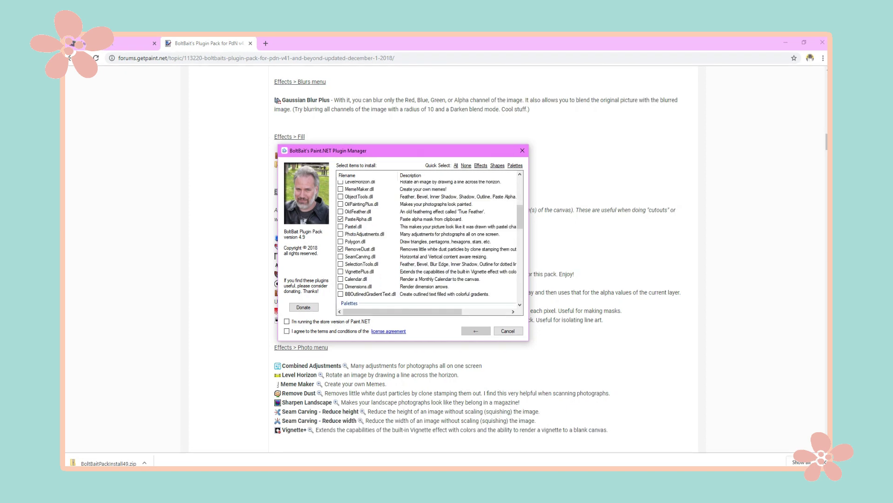
scroll(431, 237, down, 10)
scroll(431, 237, up, 15)
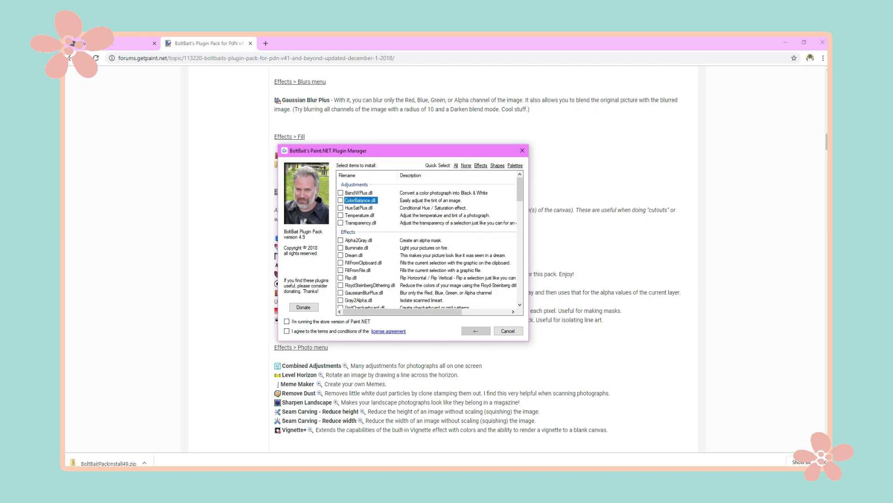
Step: Install the selected plugins with the license agreement accepted and paint.net closed, and exit the plugin manager
click(287, 331)
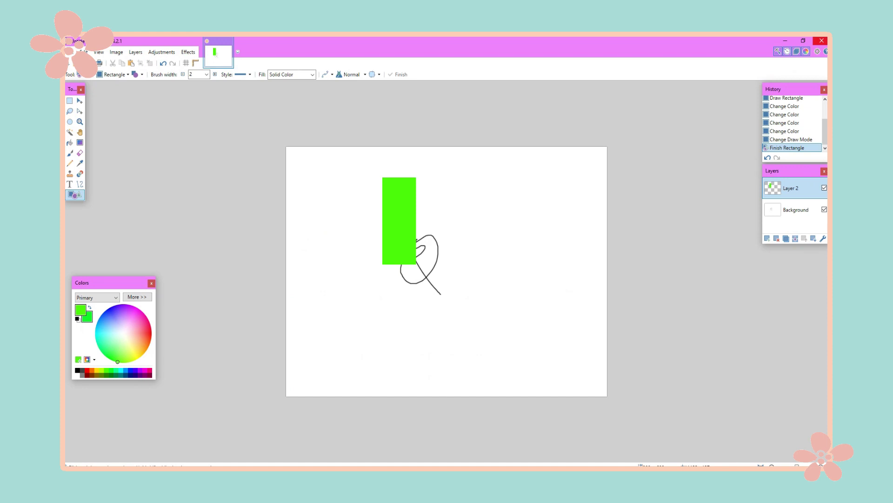
key(ctrl+w)
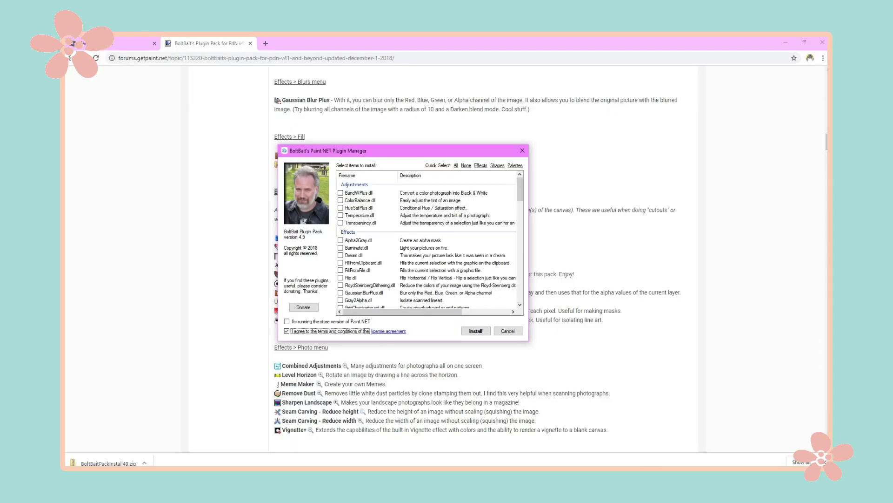
click(476, 331)
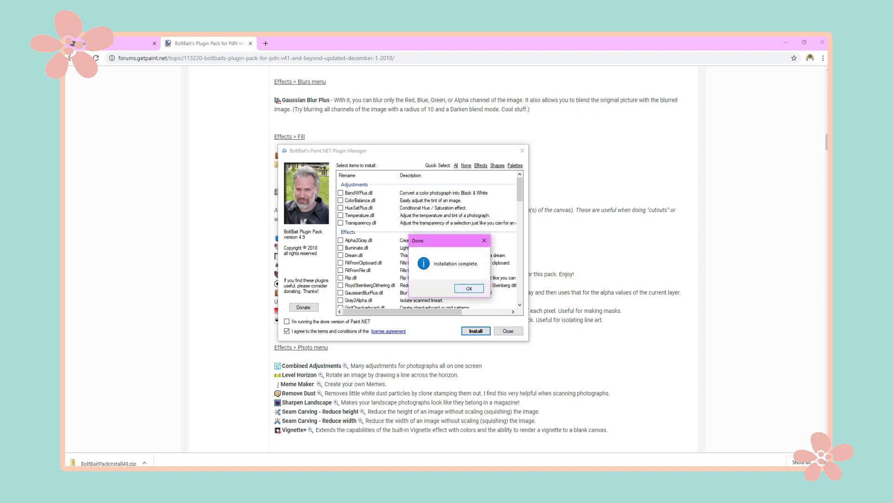
key(Return)
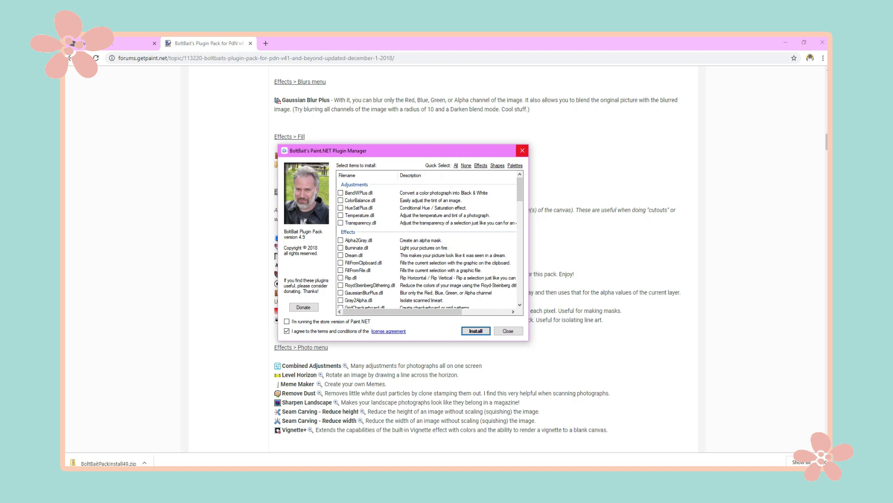
click(522, 151)
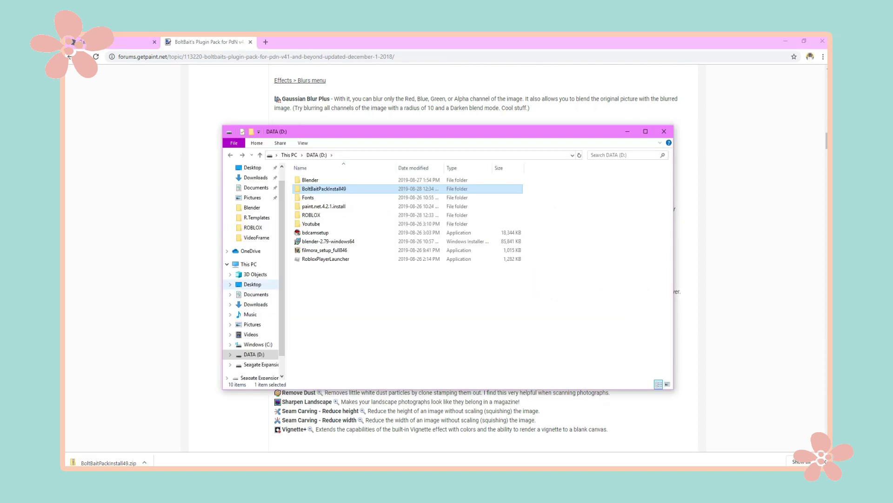
Step: Open the Effects folder inside the paint.net folder under Program Files on the Windows (C:) drive
click(249, 264)
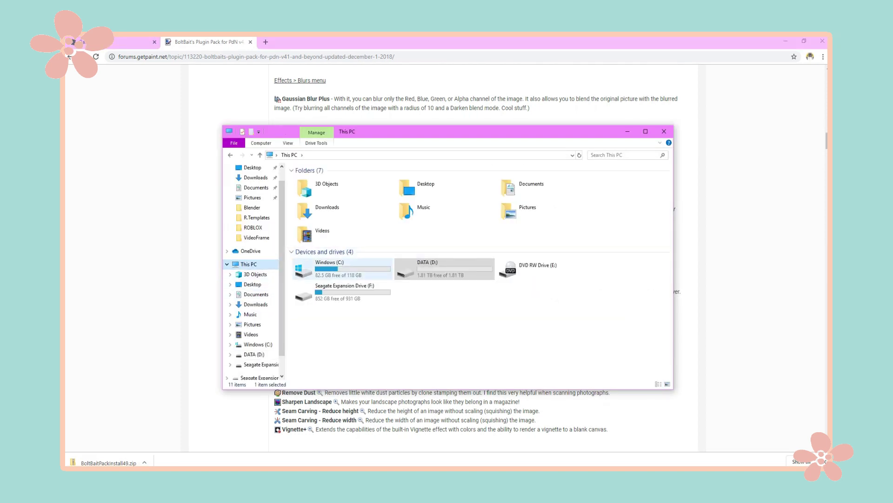
double_click(339, 268)
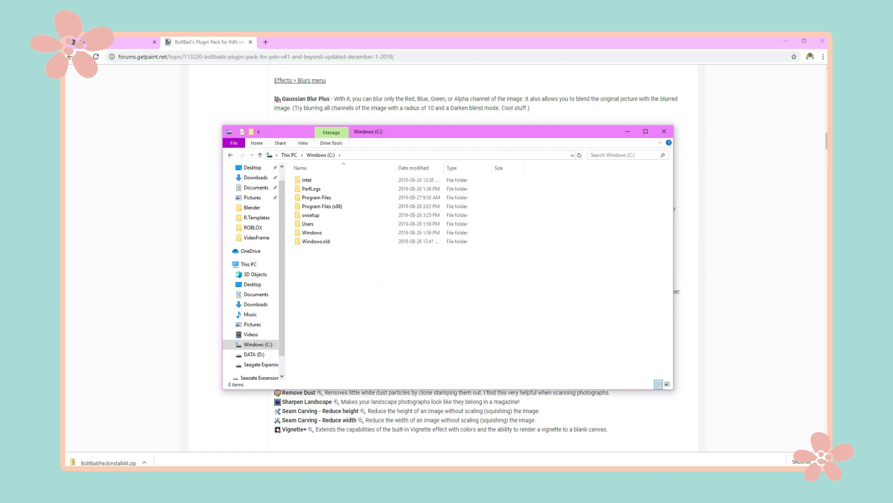
double_click(316, 197)
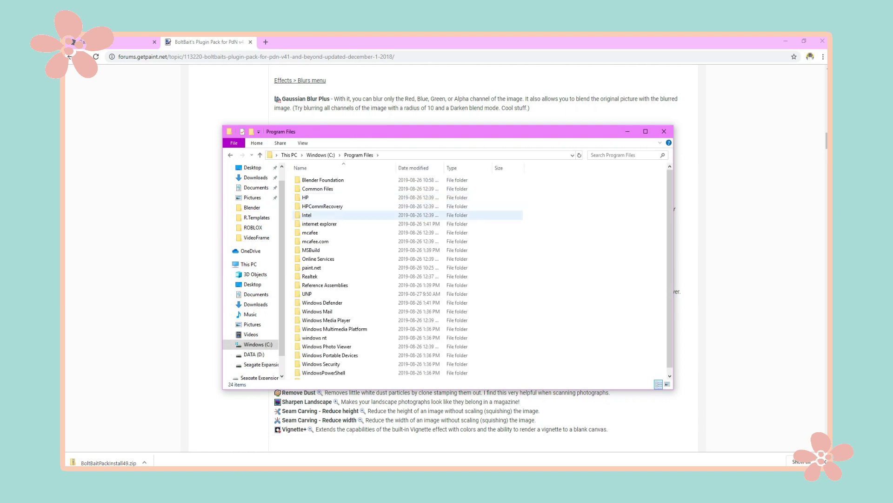
double_click(312, 268)
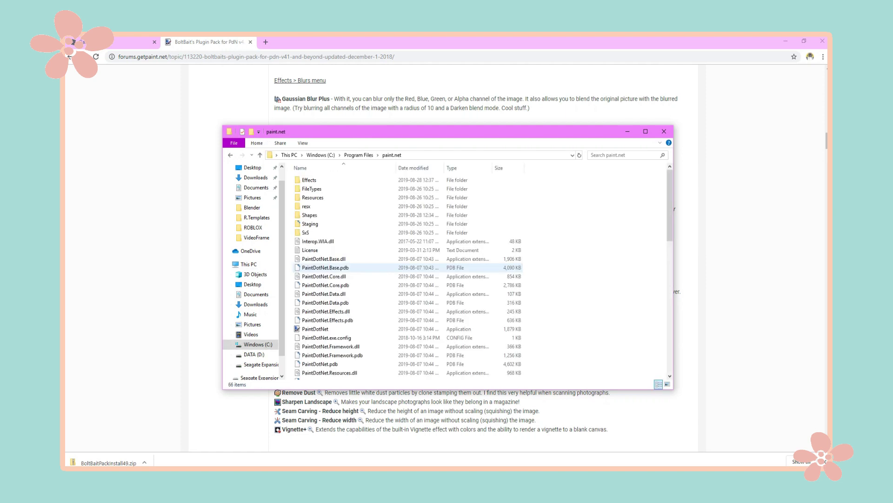
scroll(375, 260, down, 2)
scroll(374, 258, up, 2)
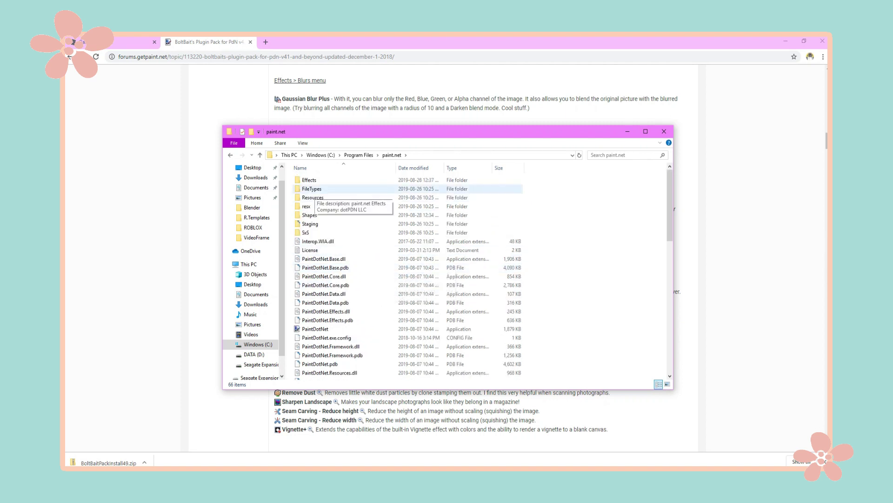
click(315, 180)
double_click(309, 179)
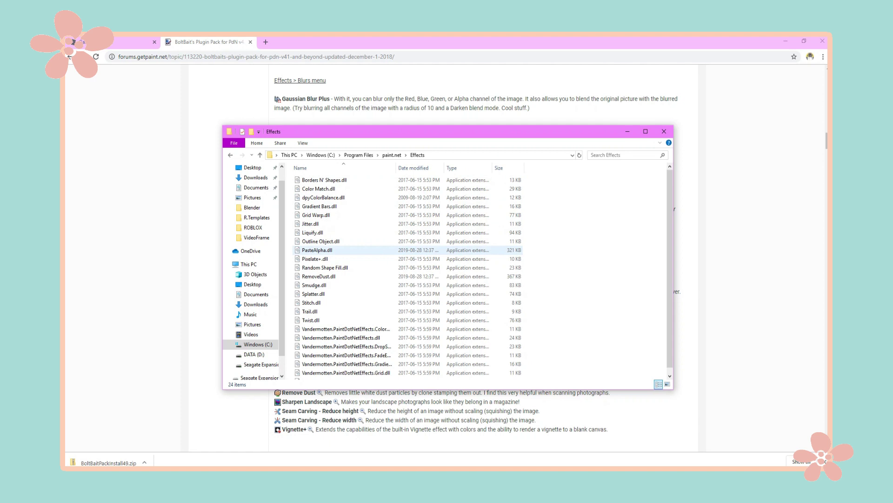
Step: Check the Effects folder for the newly installed PasteAlpha.dll and RemoveDust.dll, and close the folder window
click(344, 250)
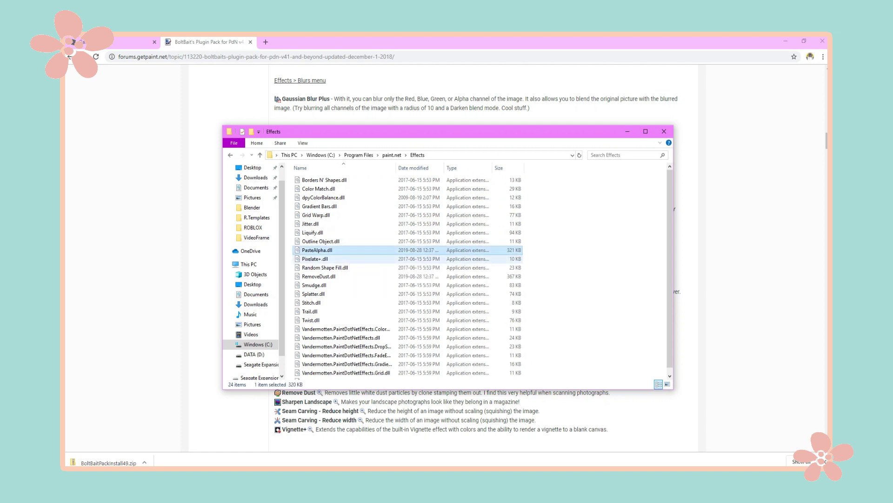
scroll(326, 265, down, 1)
click(324, 269)
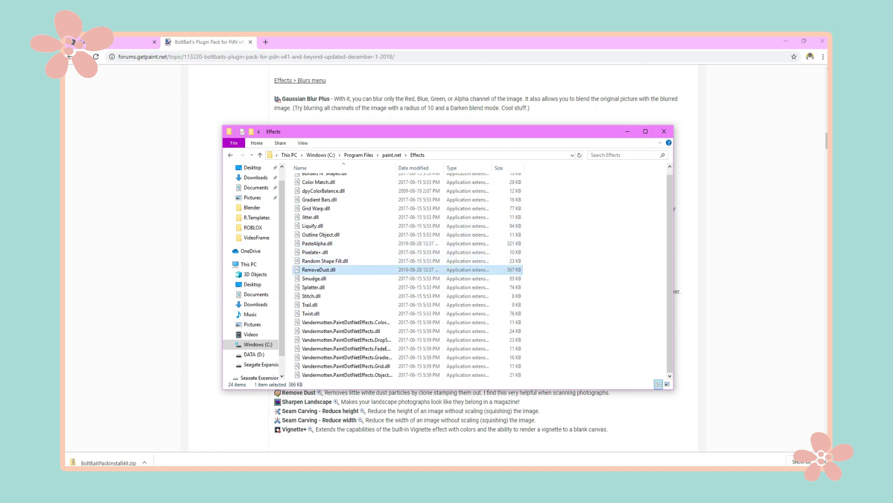
click(323, 243)
click(324, 269)
click(324, 243)
click(324, 270)
scroll(321, 189, up, 1)
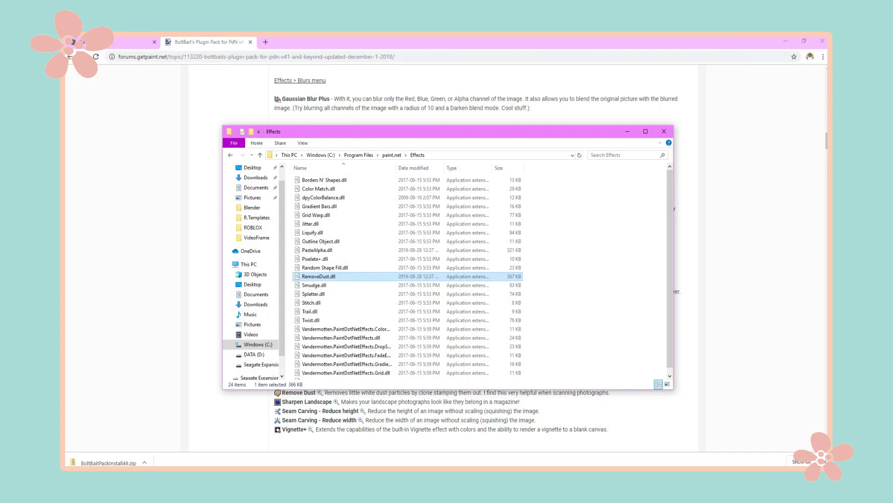
click(664, 131)
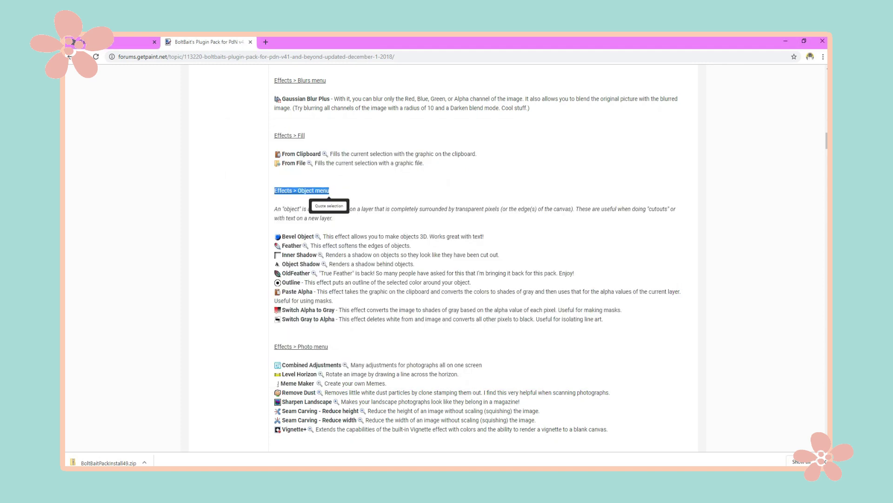
Step: Leave the BoltBait plugin pack topic and open the Plugin Packs section of the paint.net forum
key(Home)
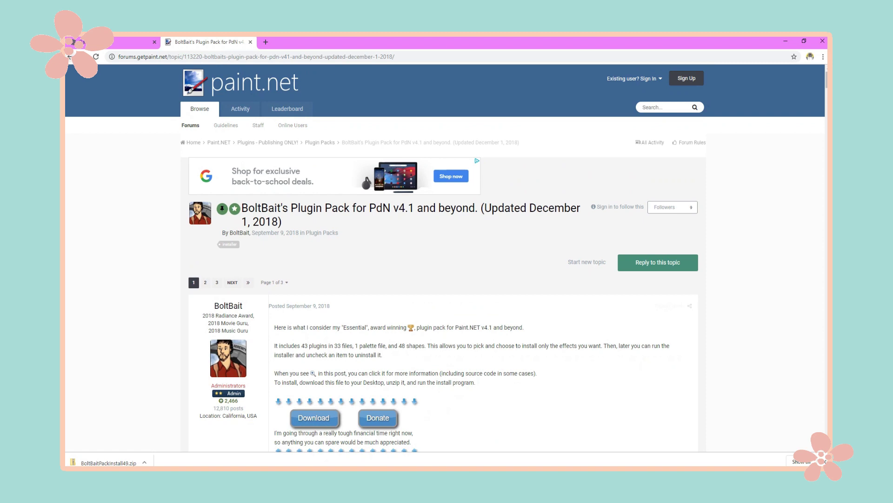
key(alt+Left)
key(alt+Left)
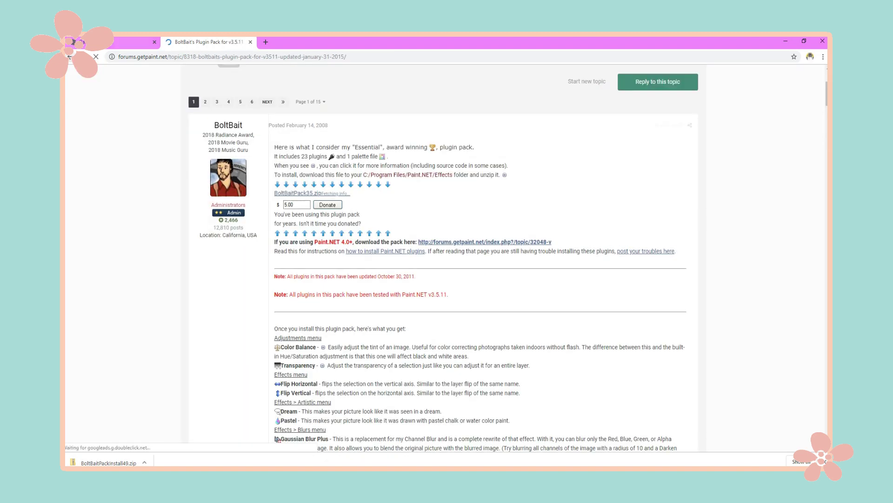
click(233, 56)
text(pain)
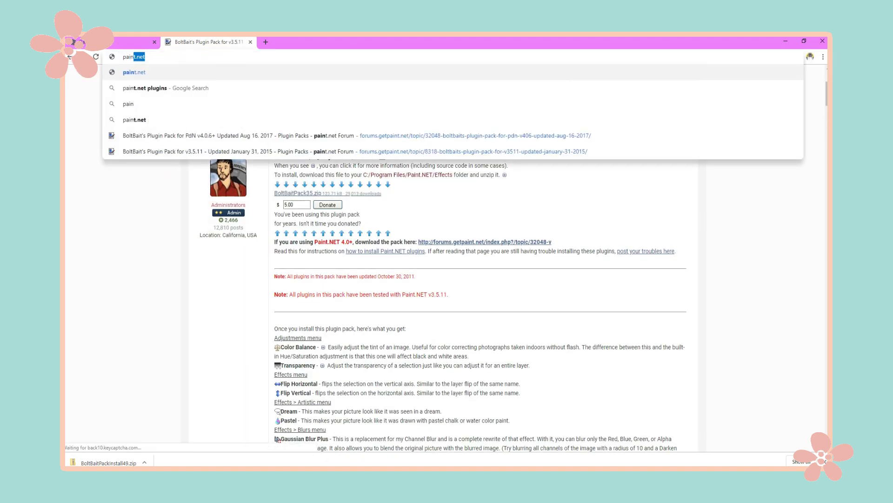
text(t . net pl)
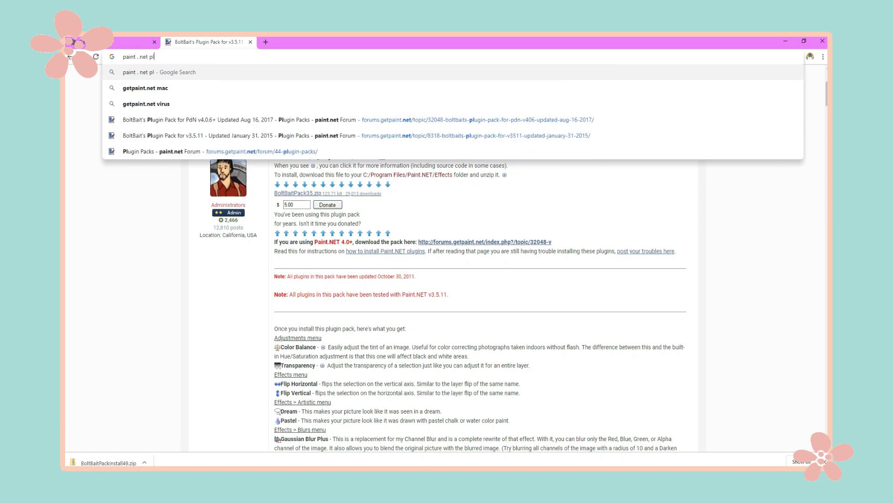
key(Down)
key(Down)
key(Down)
key(Down)
key(Down)
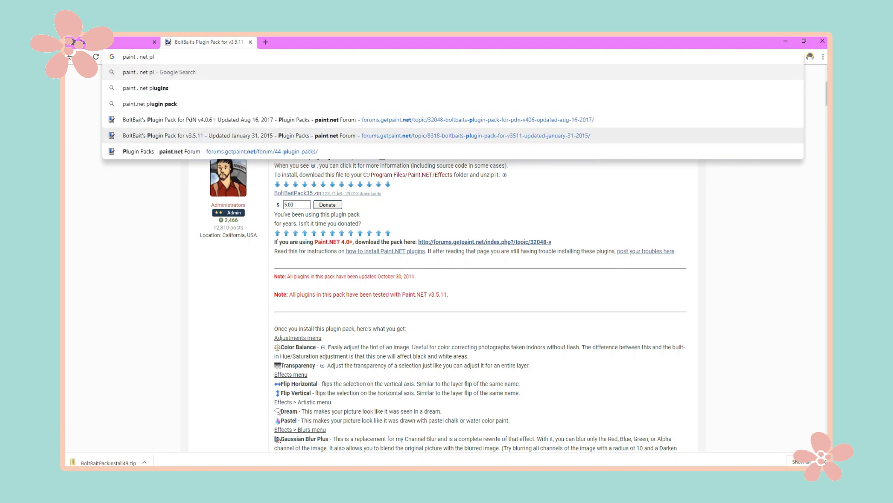
key(Return)
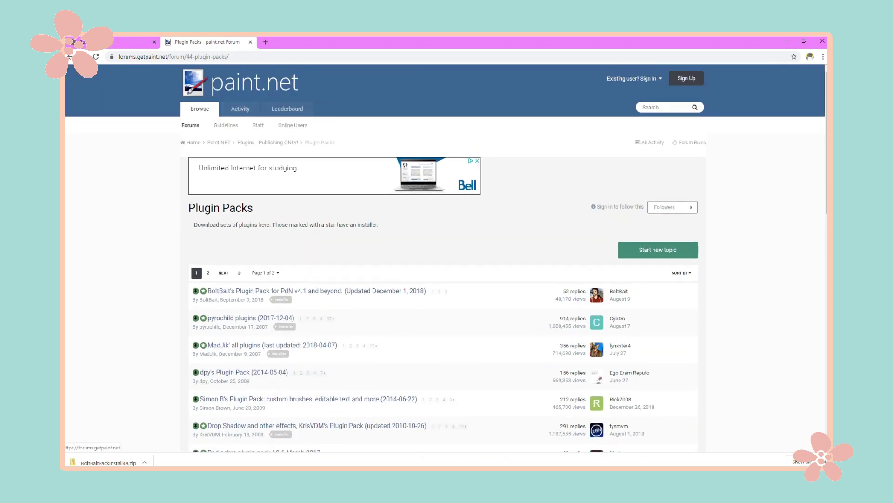
Step: Search the web for "paint.net plugins" and open the "Plugins - Publishing ONLY!" forum from the results
key(ctrl+l)
text(paint.net pl)
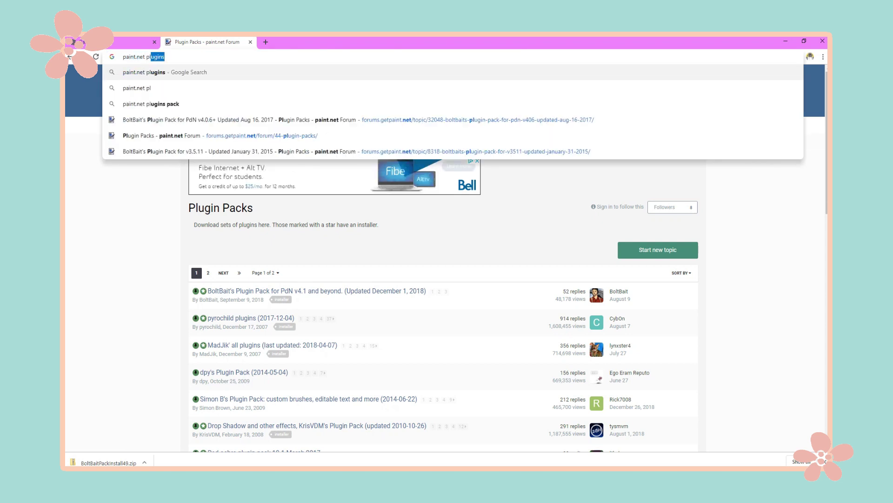
key(Return)
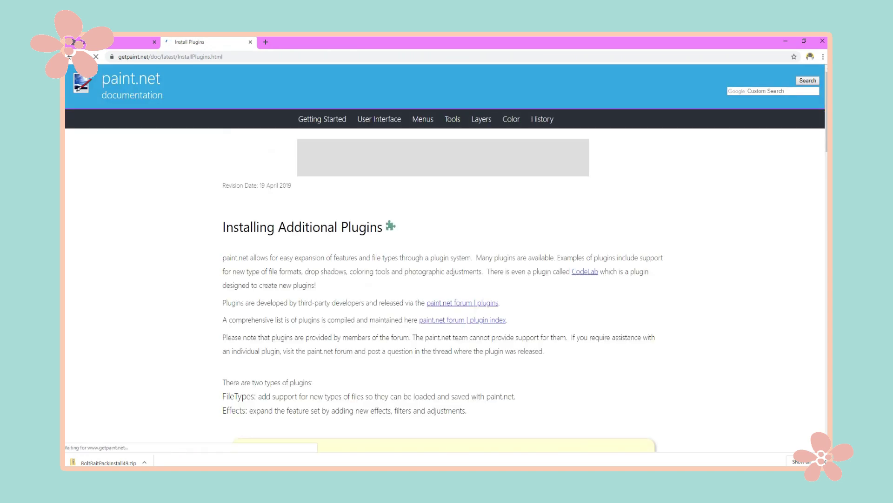
click(69, 57)
click(242, 248)
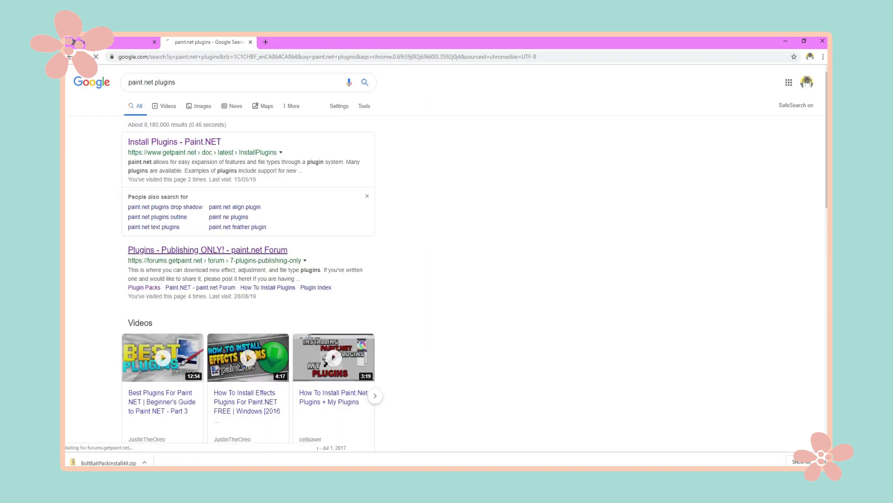
Step: Look through the forum's plugin topics, examine the BlendModes Plus v2.3.5 topic, and return to the topic list
scroll(442, 256, down, 15)
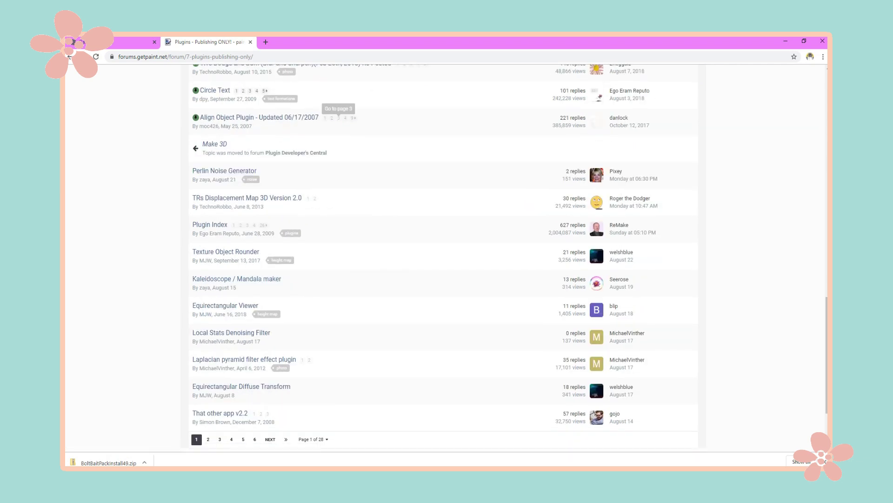
scroll(442, 256, down, 3)
scroll(442, 256, up, 3)
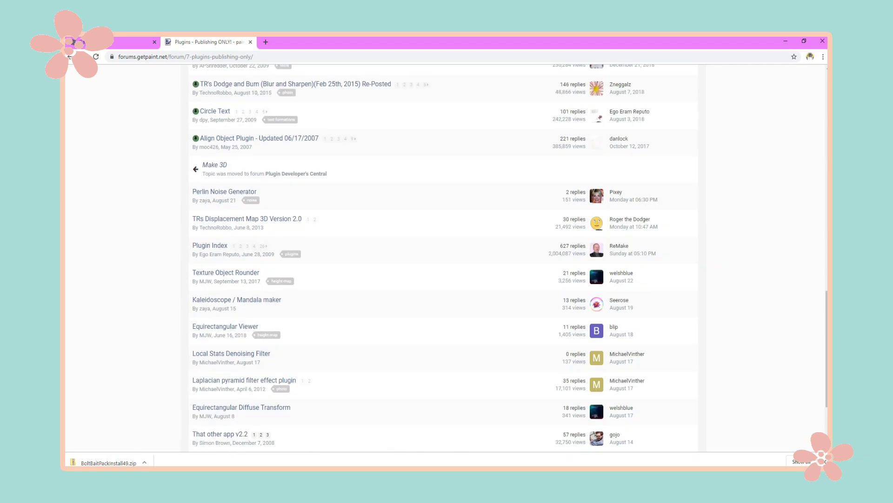
scroll(216, 306, up, 9)
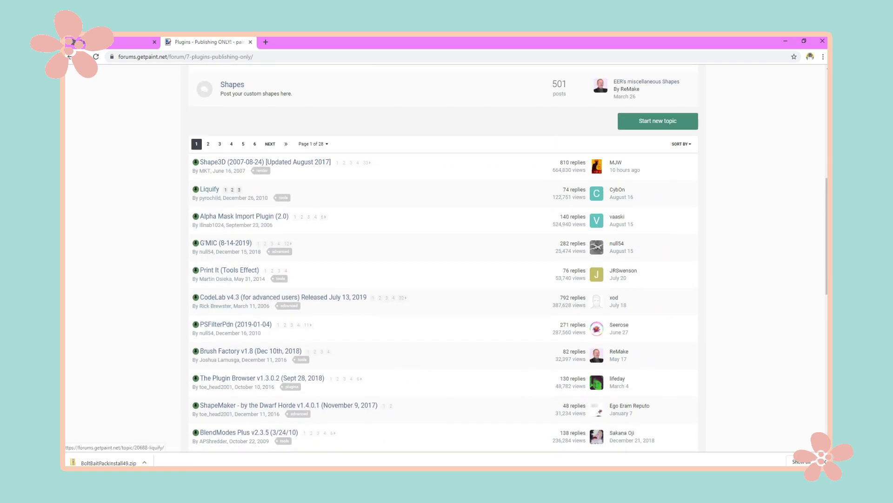
scroll(214, 372, down, 1)
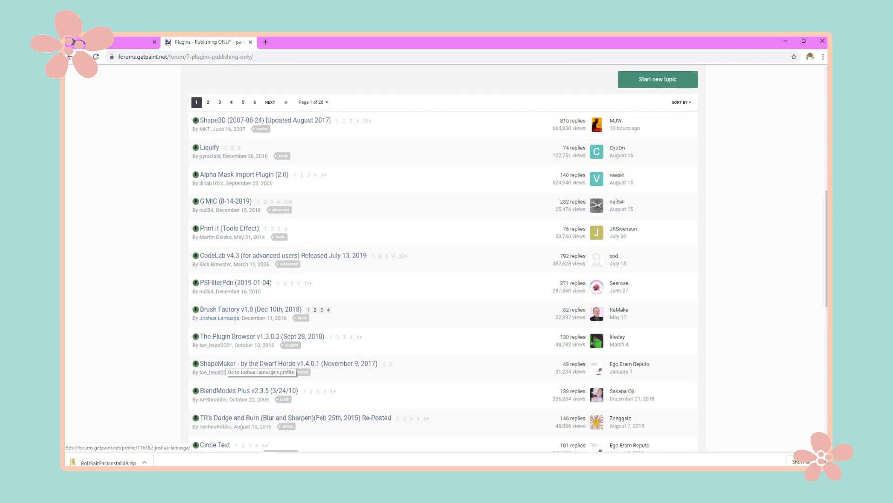
scroll(214, 372, down, 2)
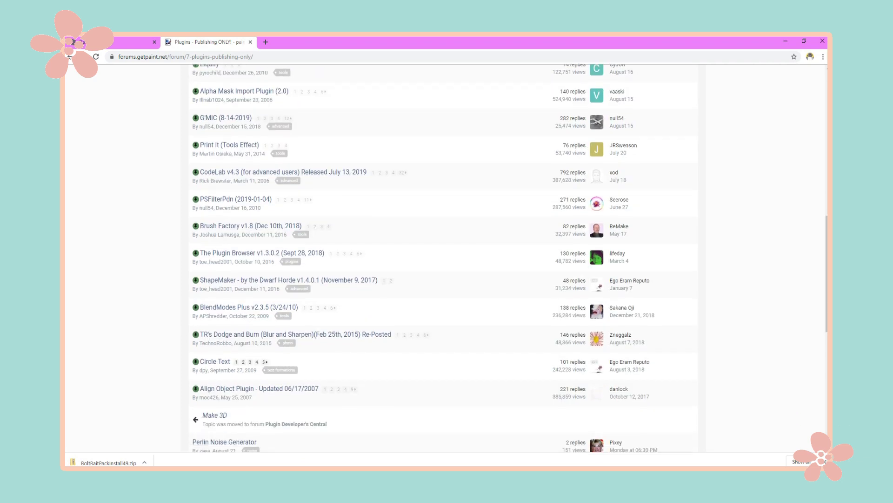
click(249, 307)
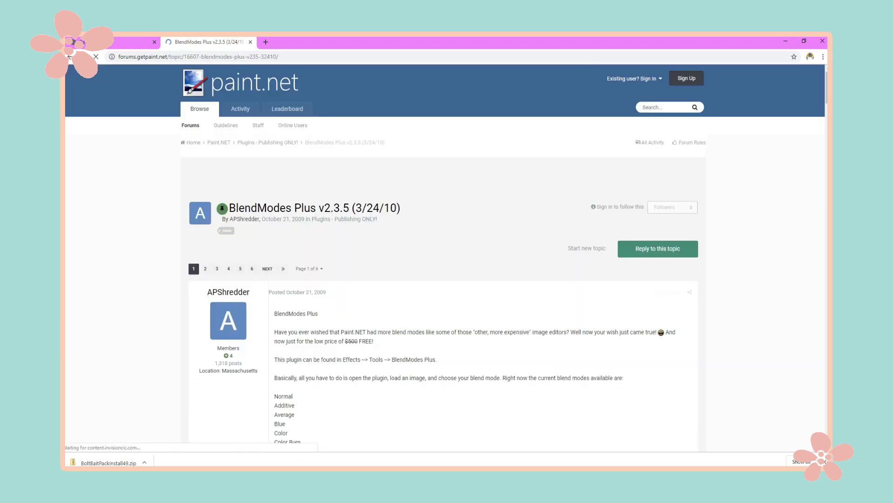
scroll(447, 256, down, 10)
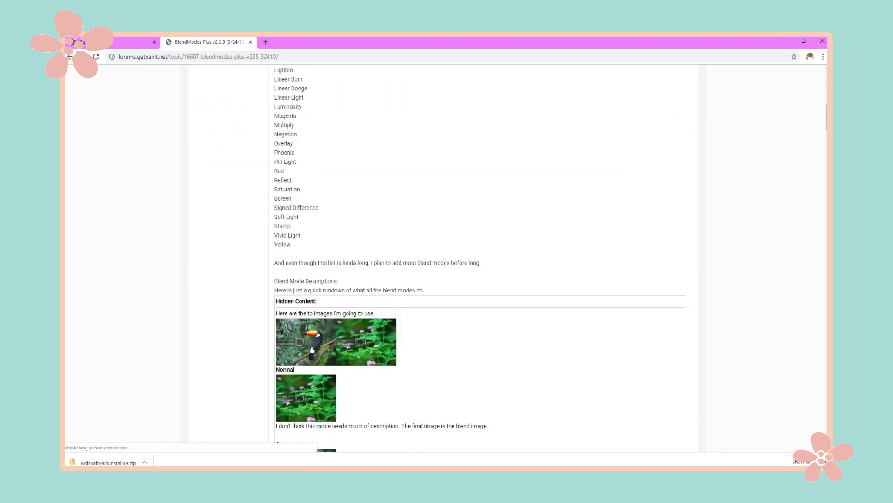
scroll(479, 258, down, 2)
click(69, 56)
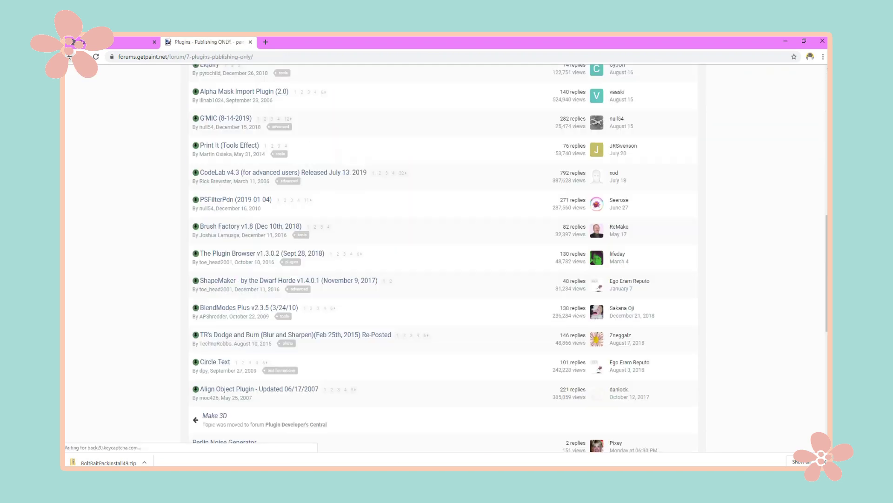
Step: Open the Circle Text topic and examine its usage instructions, example images, download links and update notes
click(215, 362)
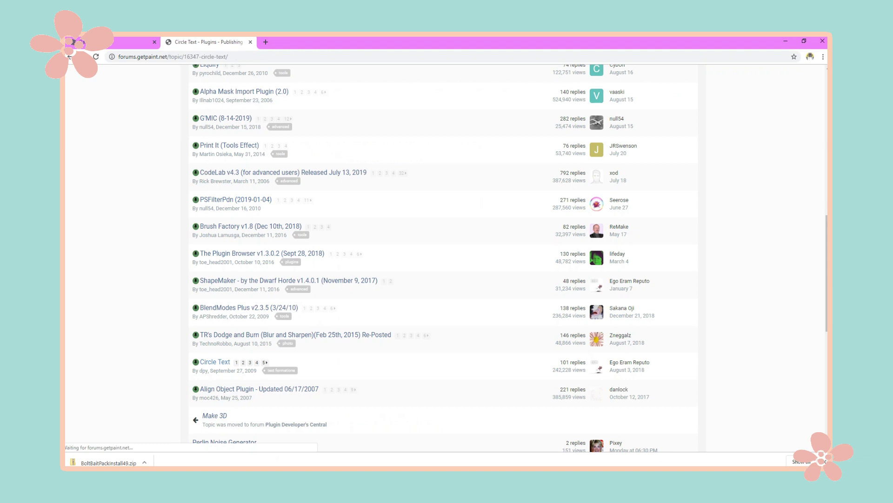
scroll(446, 256, down, 3)
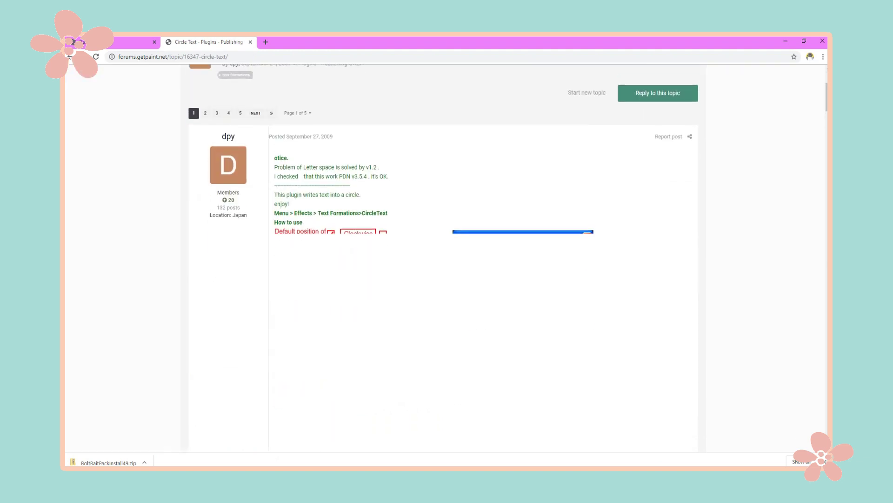
scroll(447, 256, down, 6)
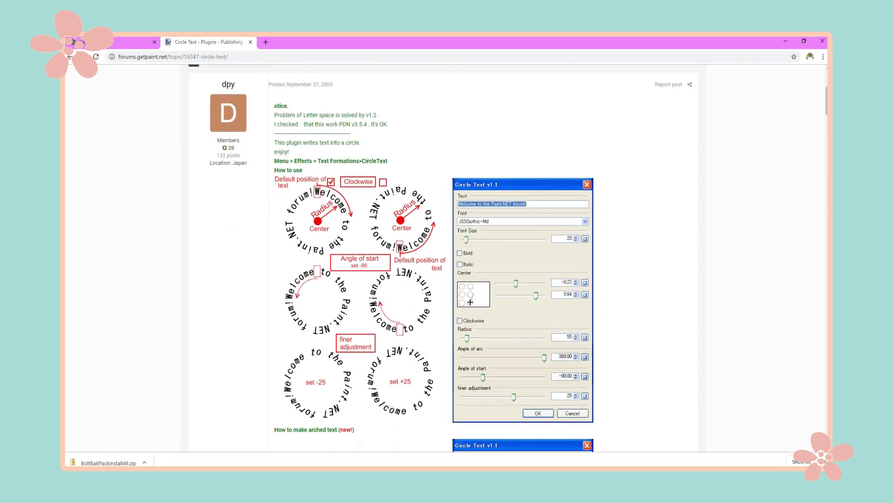
scroll(434, 259, down, 5)
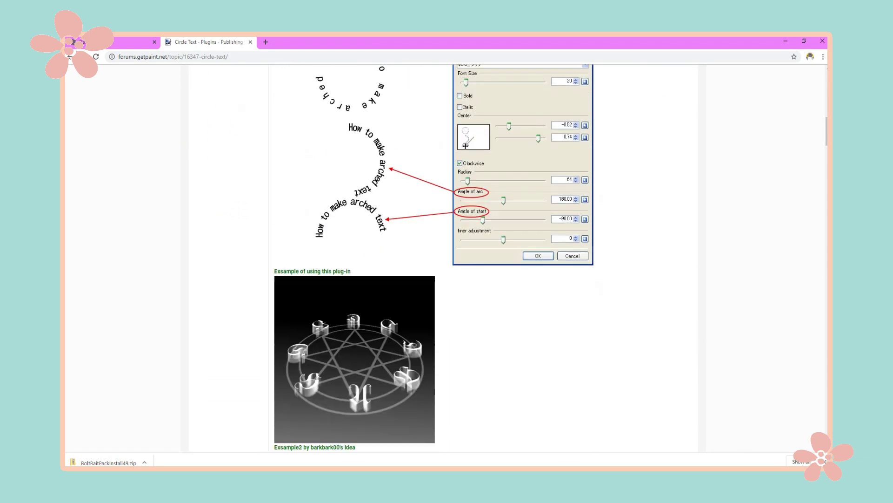
scroll(434, 258, down, 9)
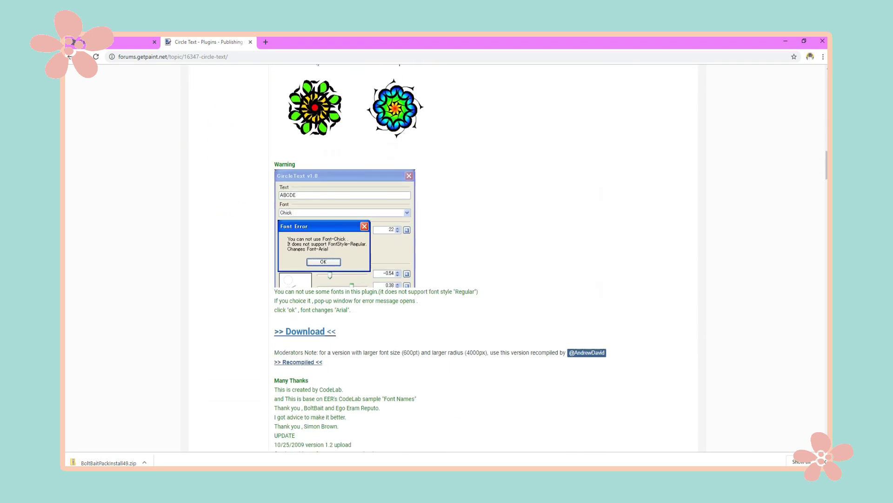
scroll(434, 258, down, 4)
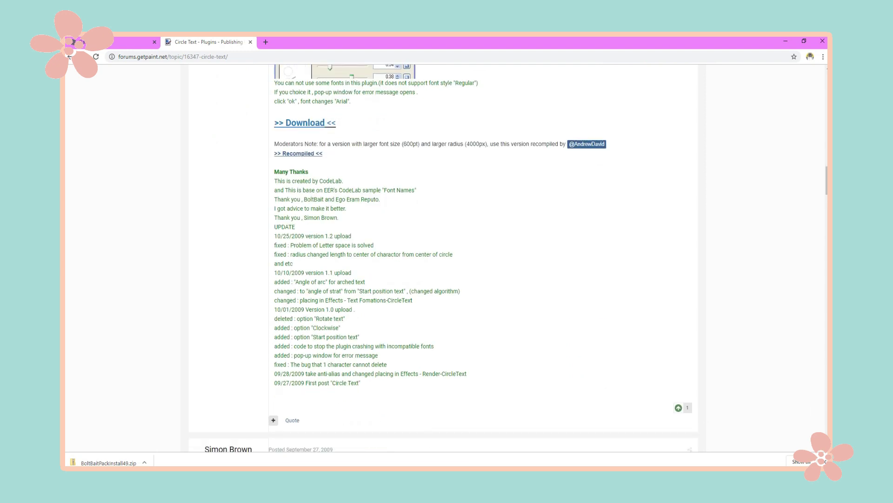
scroll(434, 258, up, 19)
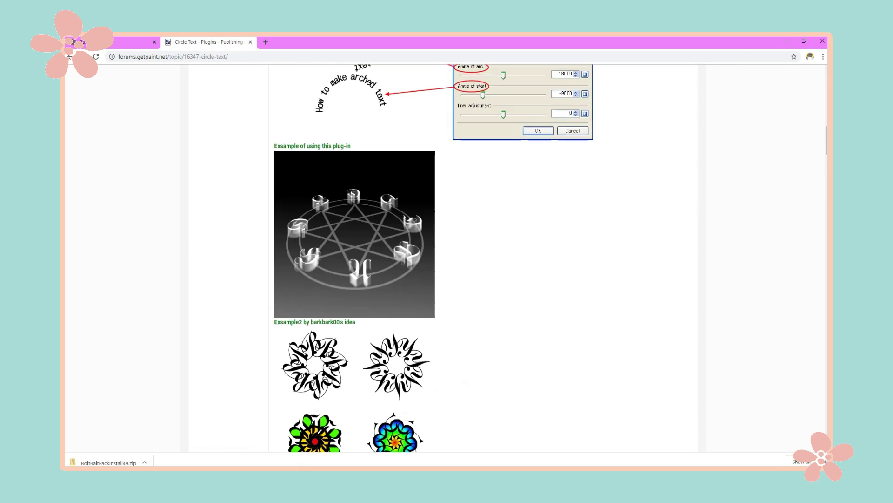
scroll(435, 259, down, 6)
scroll(442, 258, down, 4)
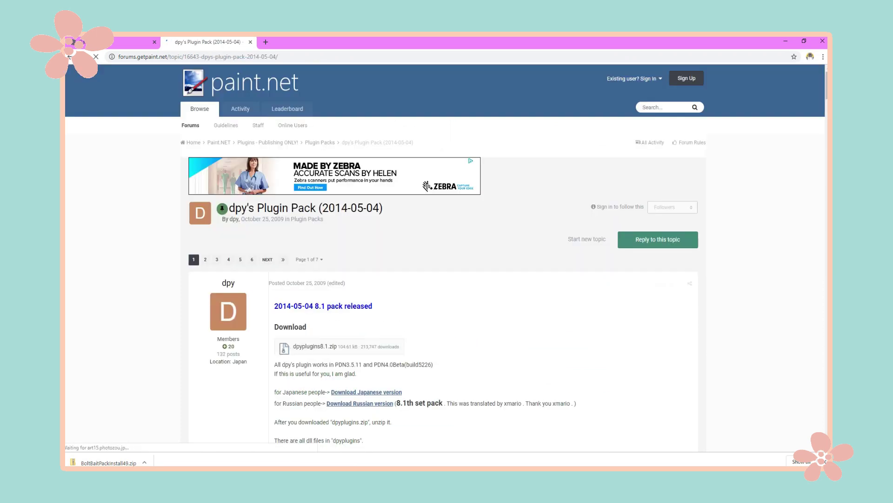
Step: Download dpyplugins8.1.zip from dpy's Plugin Pack topic and save it on the DATA (D:) drive
scroll(442, 258, down, 3)
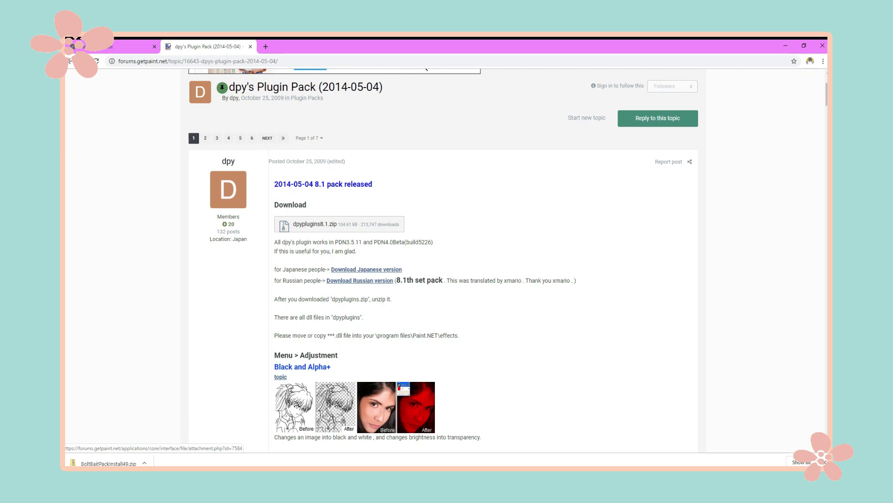
click(315, 224)
scroll(315, 224, down, 3)
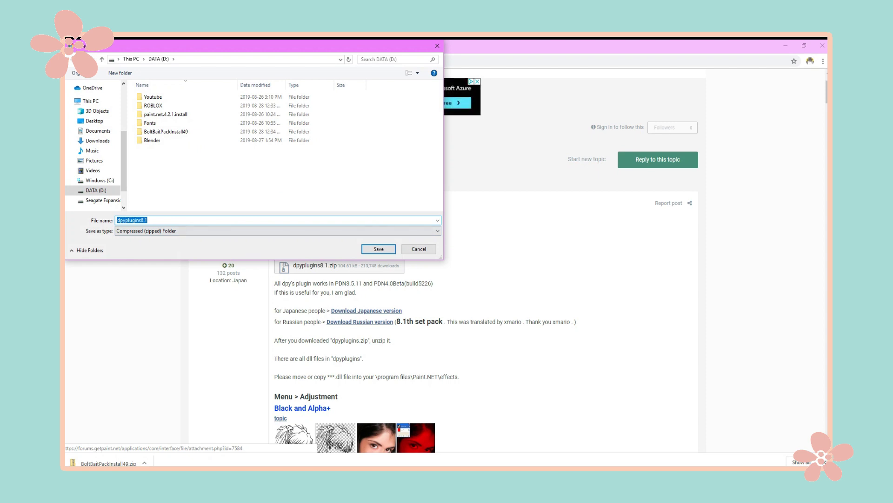
key(Return)
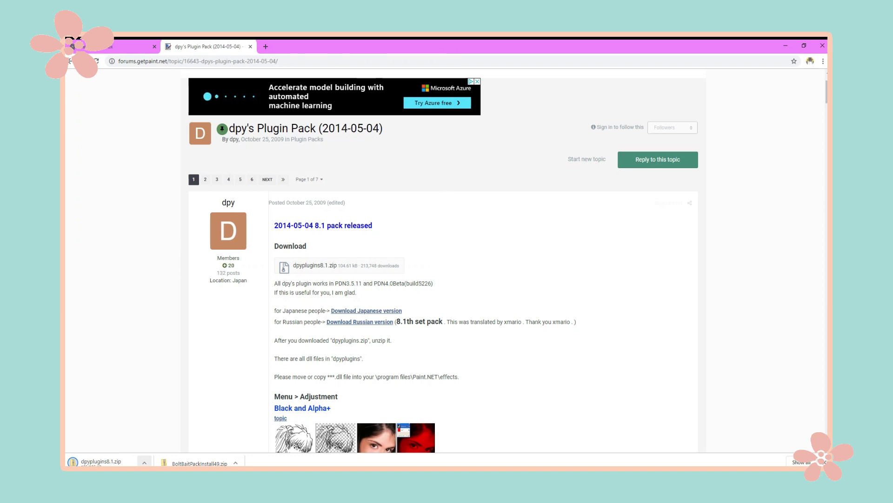
key(alt+Tab)
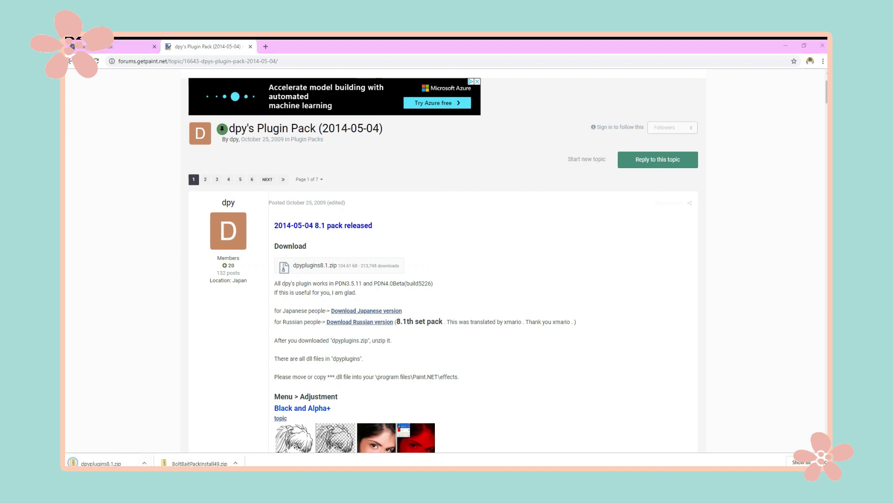
key(alt+Tab)
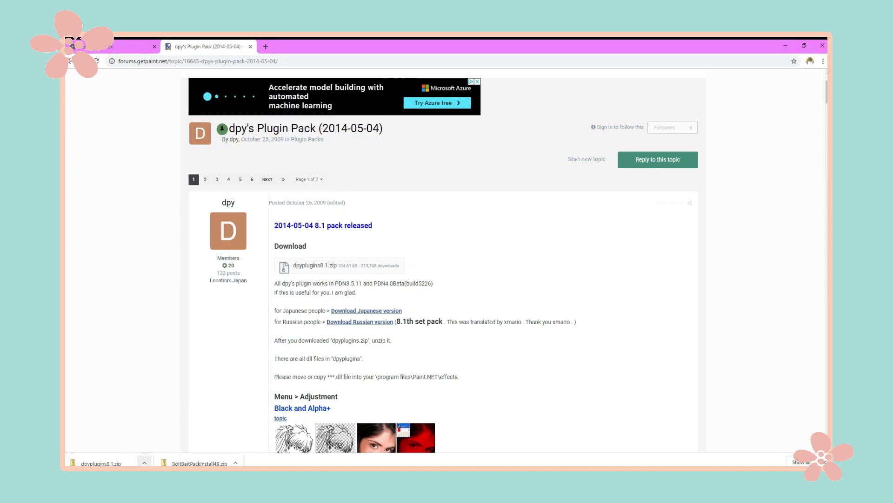
Step: Extract the downloaded dpyplugins8.1 archive on DATA (D:) and delete the original zip file
click(144, 463)
click(159, 434)
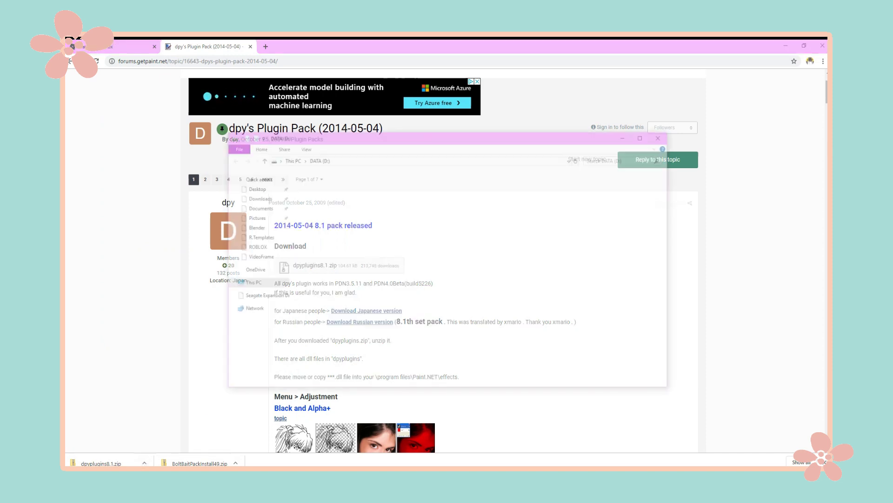
right_click(328, 253)
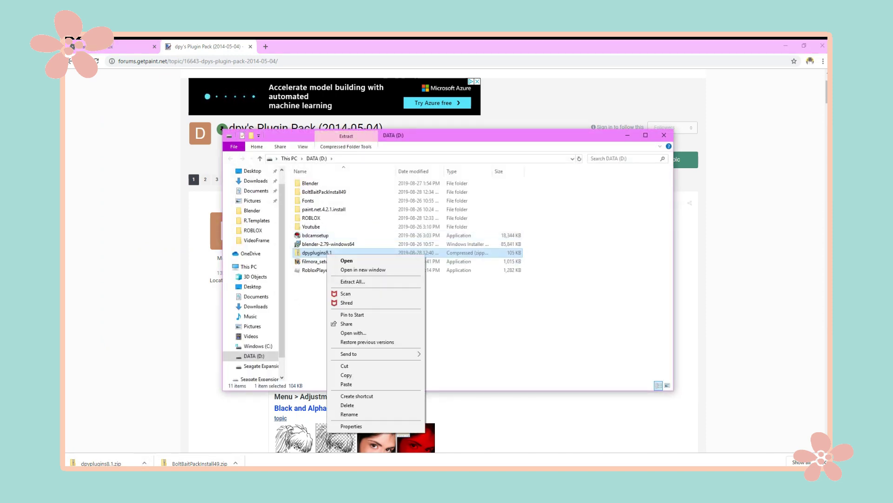
click(352, 281)
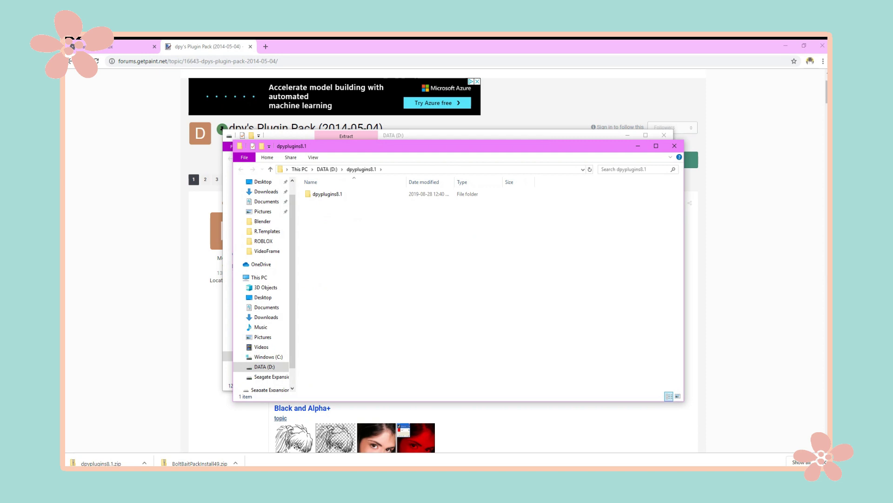
click(674, 145)
key(Delete)
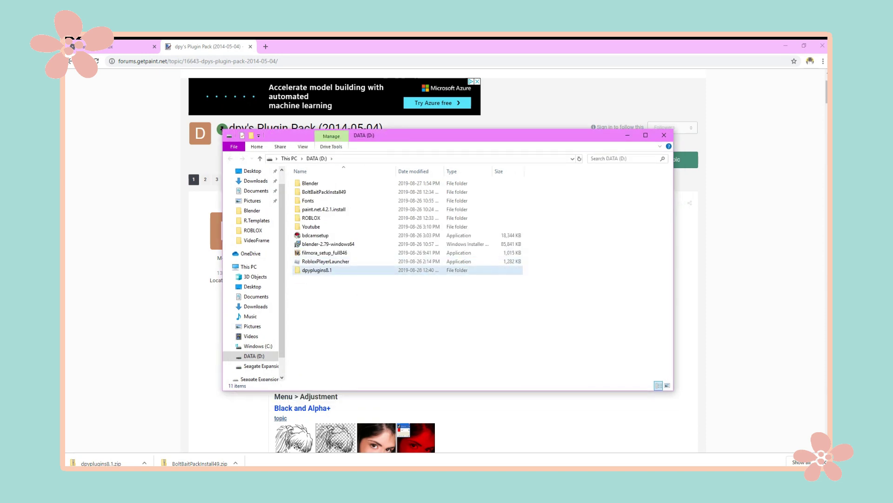
Step: Open the inner dpyplugins8.1 folder on DATA (D:) and select CircleText.dll among the plugin files
double_click(326, 271)
double_click(317, 183)
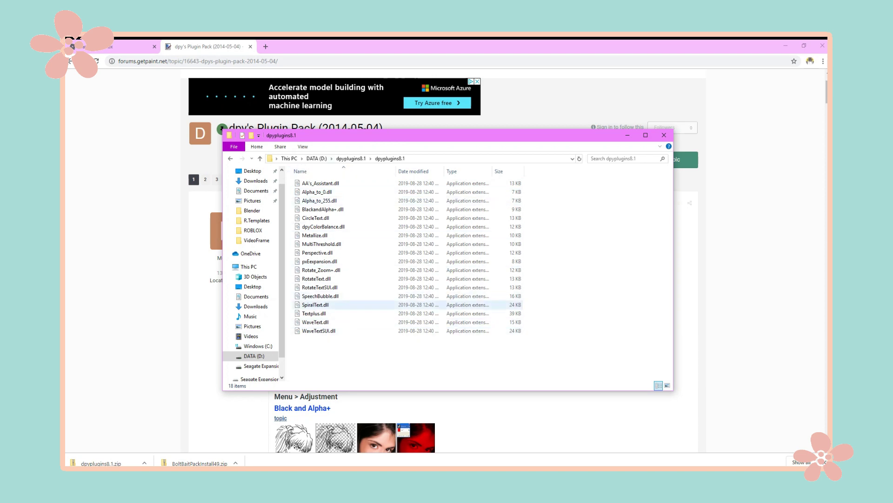
click(320, 183)
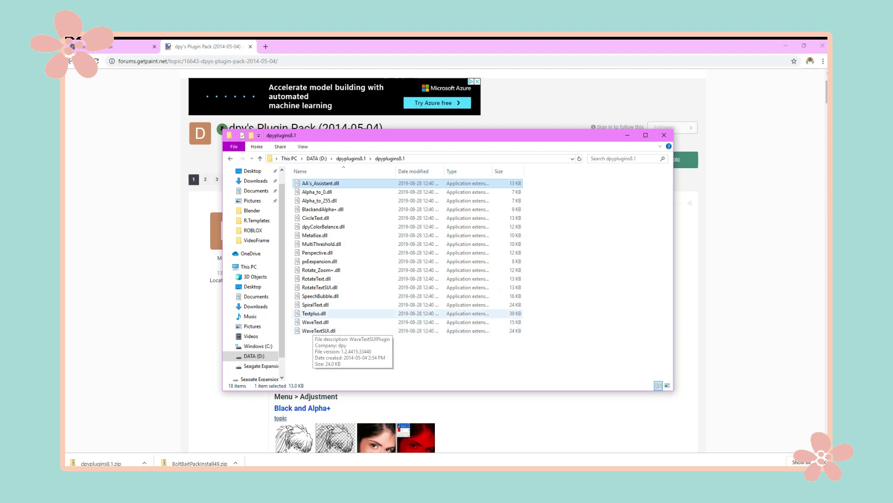
click(315, 218)
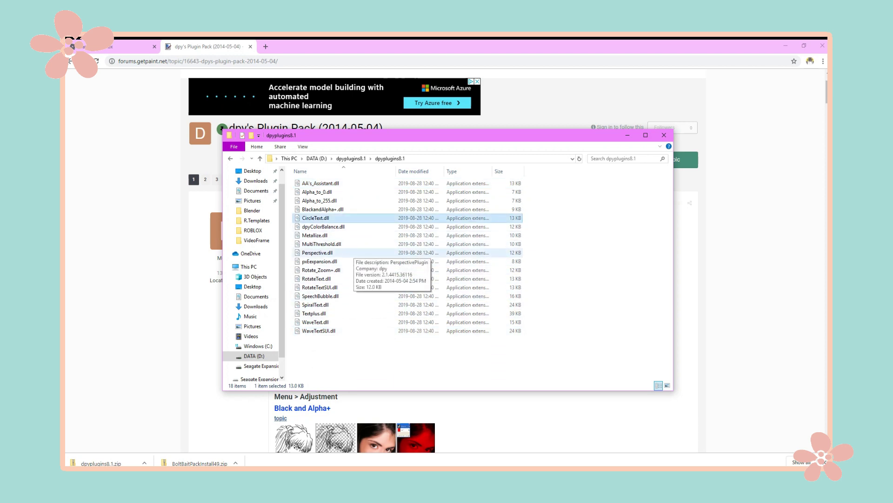
Step: Examine the plugin descriptions and example images in dpy's Plugin Pack topic, comparing them with the extracted DLL files
click(205, 370)
scroll(444, 260, down, 4)
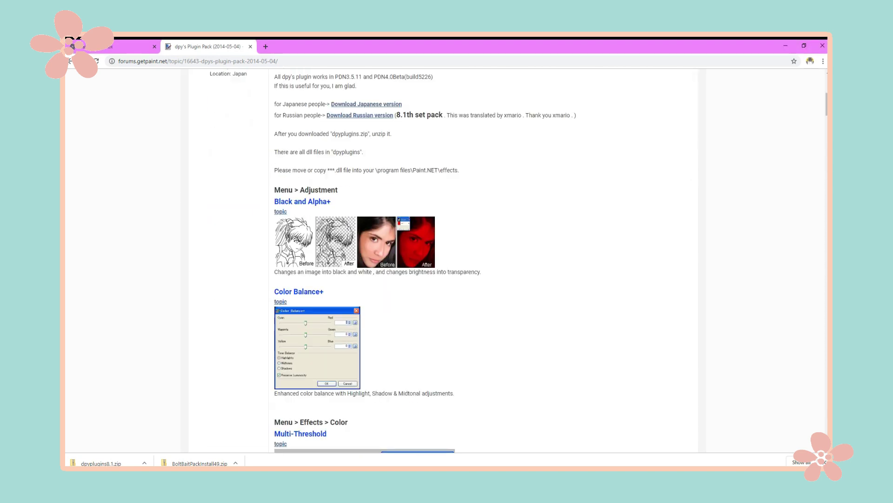
scroll(444, 261, down, 4)
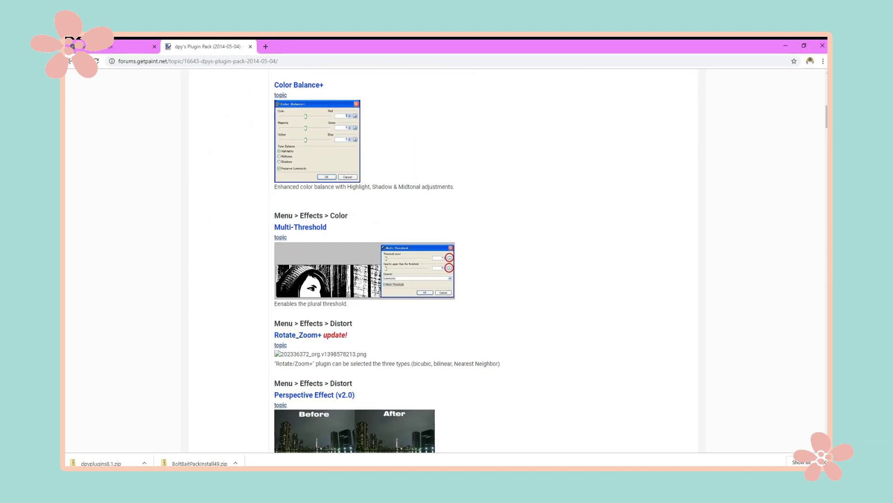
scroll(444, 261, down, 7)
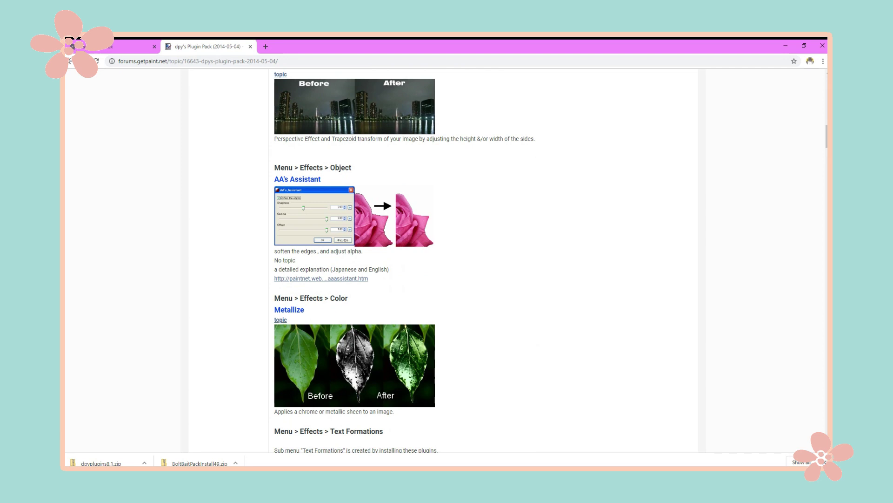
key(alt+Tab)
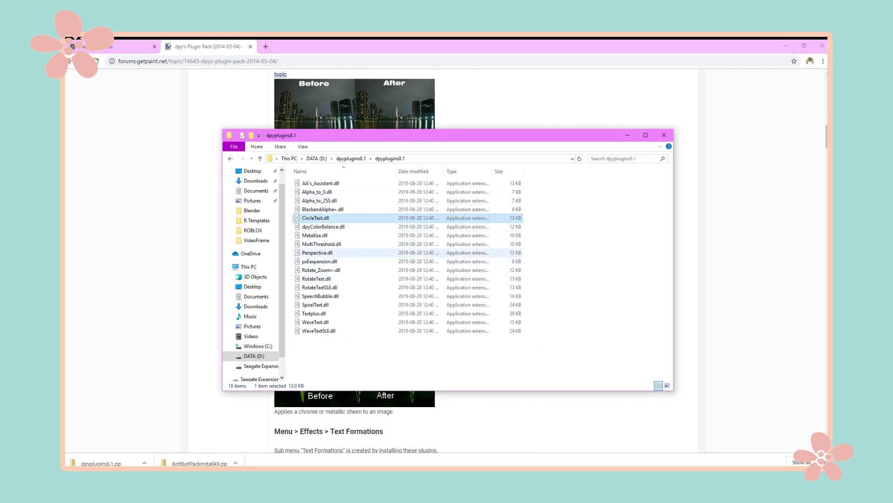
key(alt+Tab)
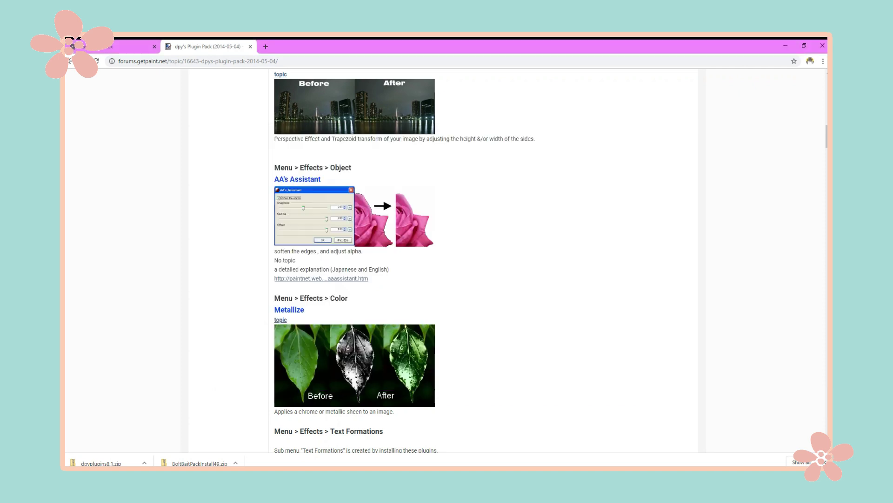
scroll(444, 260, down, 9)
scroll(444, 260, down, 5)
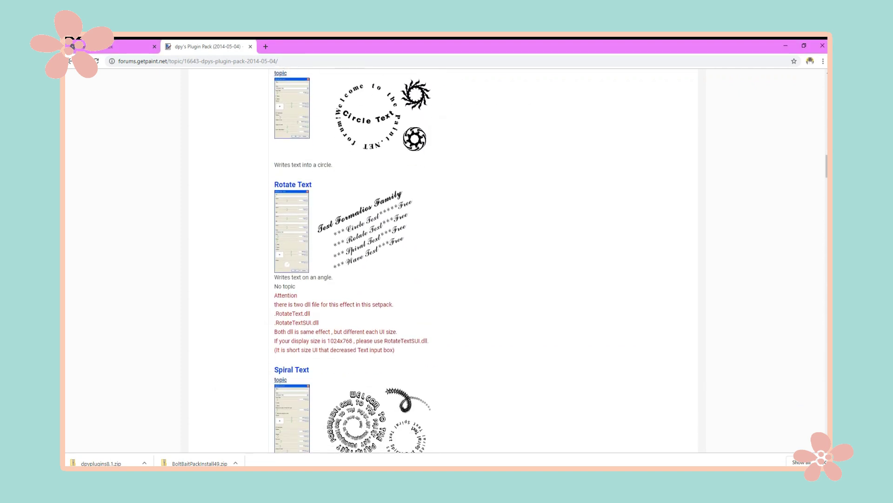
scroll(444, 261, down, 3)
scroll(444, 261, up, 2)
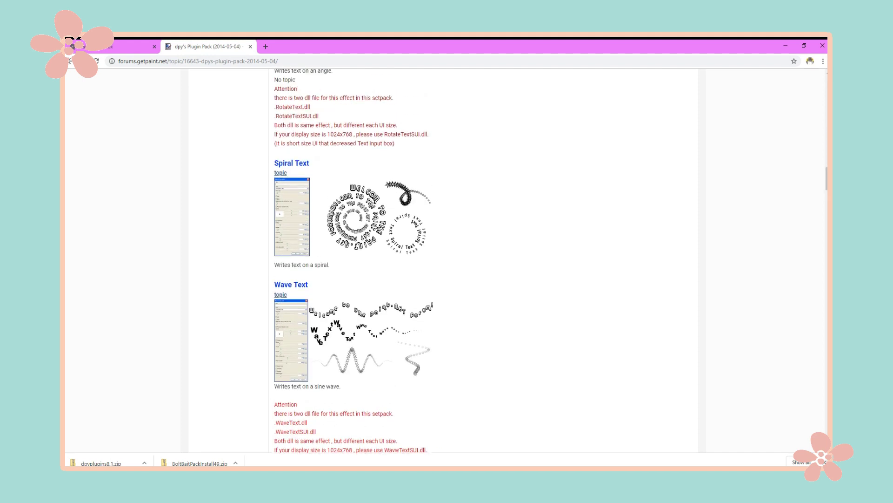
scroll(444, 261, down, 4)
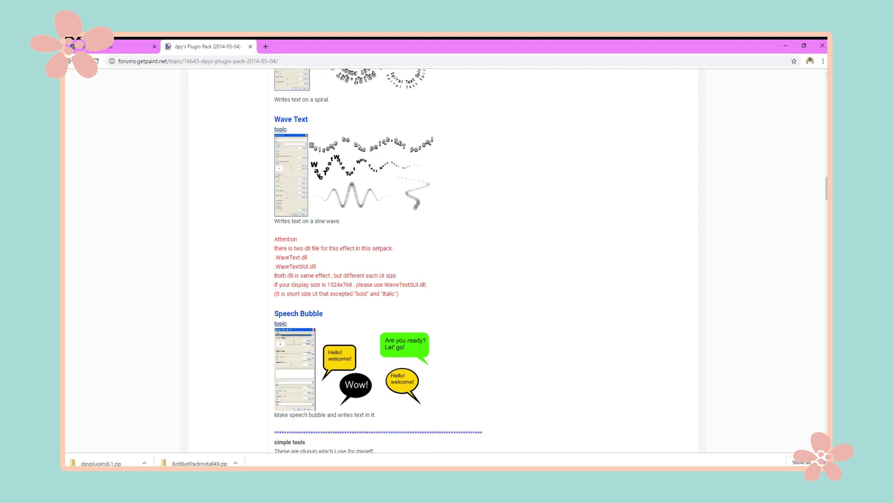
scroll(444, 261, down, 4)
scroll(444, 260, down, 9)
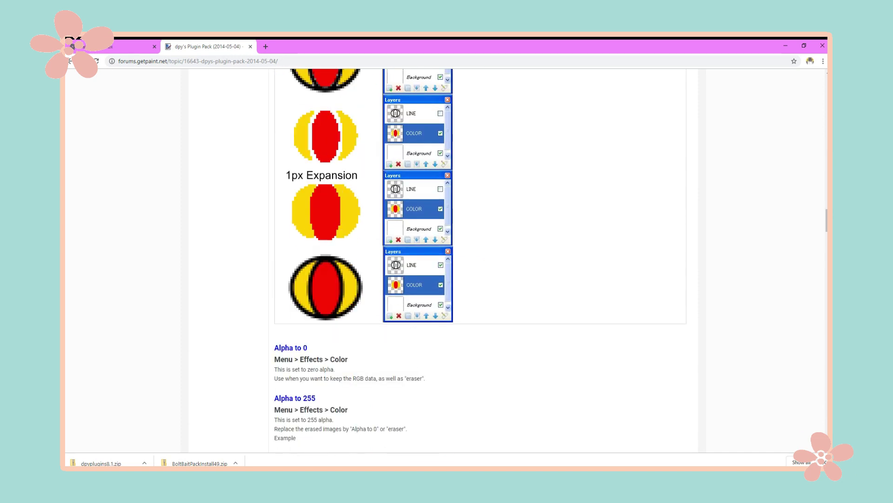
scroll(480, 260, up, 5)
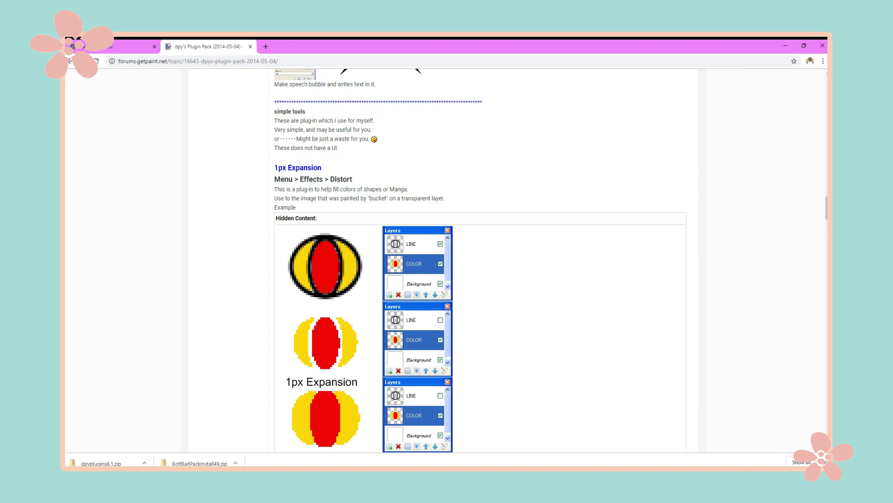
scroll(480, 261, down, 12)
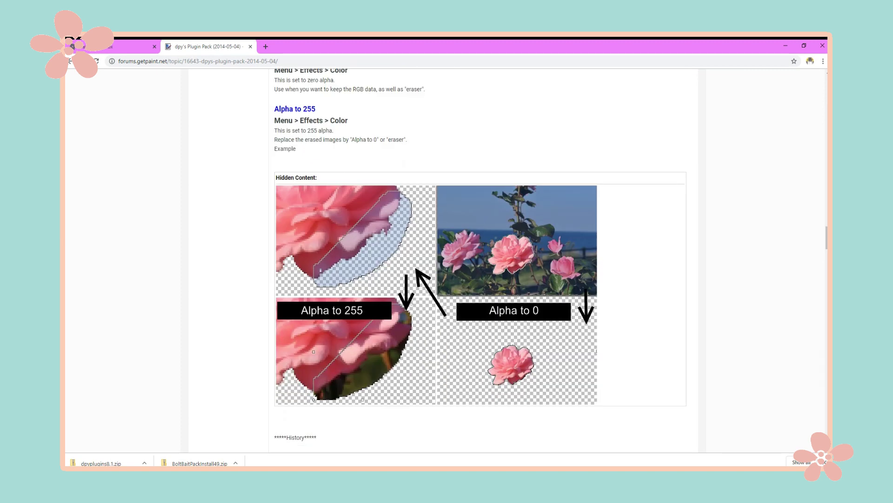
scroll(480, 260, down, 12)
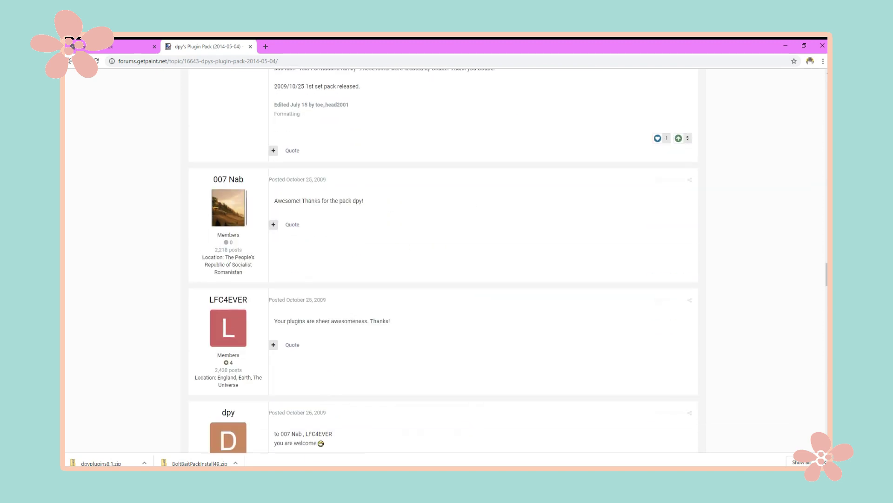
scroll(481, 260, up, 9)
scroll(480, 260, up, 3)
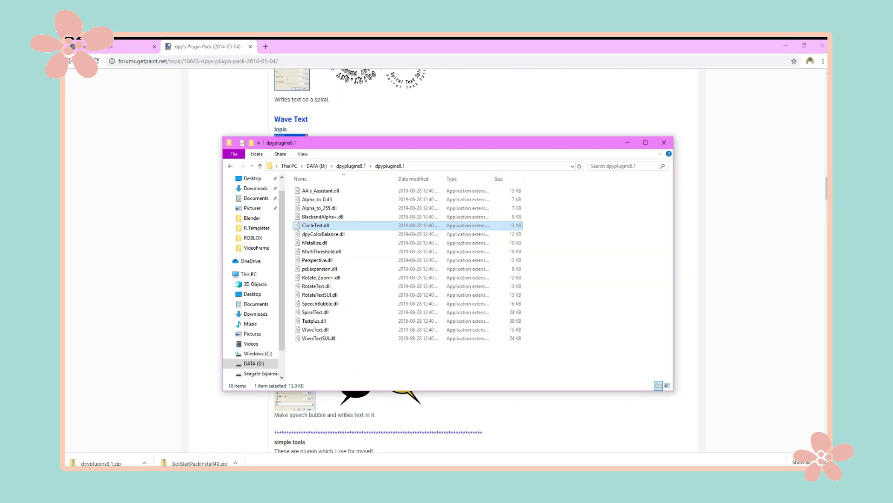
Step: Add Alpha_to_0.dll, Alpha_to_255.dll, SpiralText.dll, WaveText.dll and WaveTextSUI.dll to the file selection
ctrl+click(320, 208)
ctrl+click(317, 199)
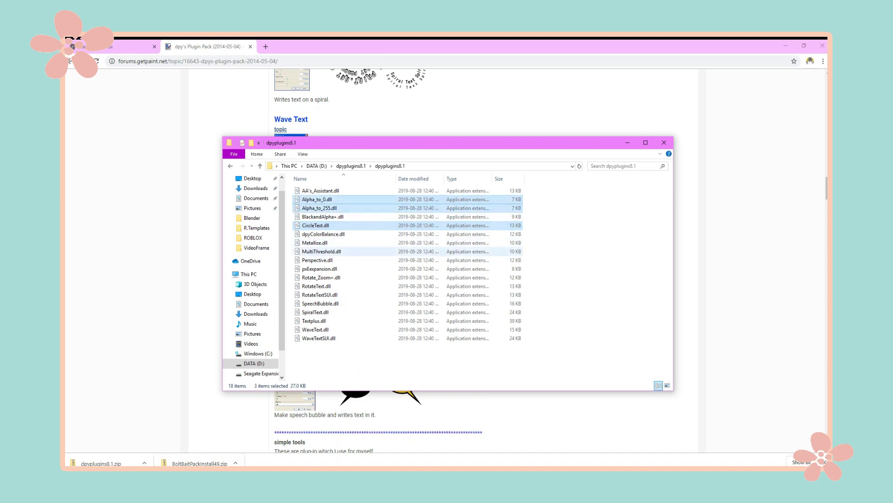
ctrl+click(316, 311)
ctrl+click(315, 329)
ctrl+click(319, 338)
Step: Check the Circle Text and Rotate Text descriptions in the topic and add RotateText.dll to the file selection
key(alt+Tab)
scroll(444, 260, up, 9)
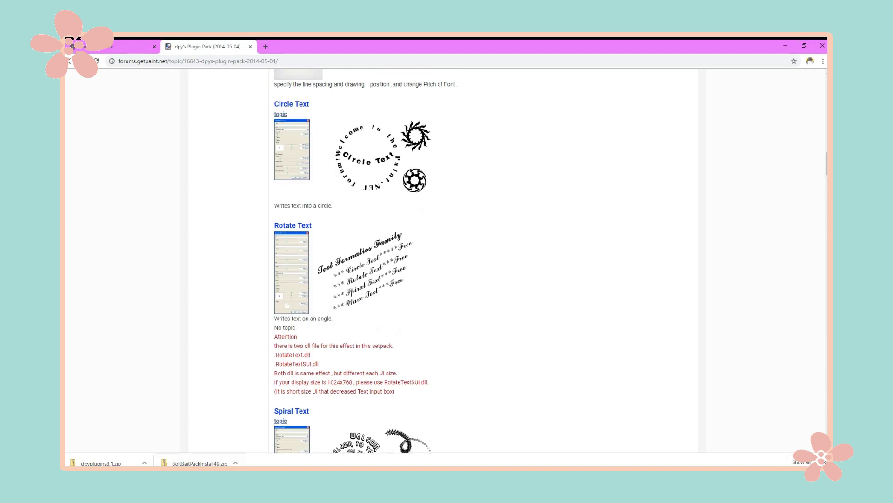
key(alt+Tab)
ctrl+click(317, 277)
ctrl+click(316, 285)
Step: Review the remaining plugin descriptions and add the AA's_Assistant, Metallize, pxExpansion, RotateTextSUI and Textplus DLL files to the selection
key(alt+Tab)
scroll(354, 260, up, 4)
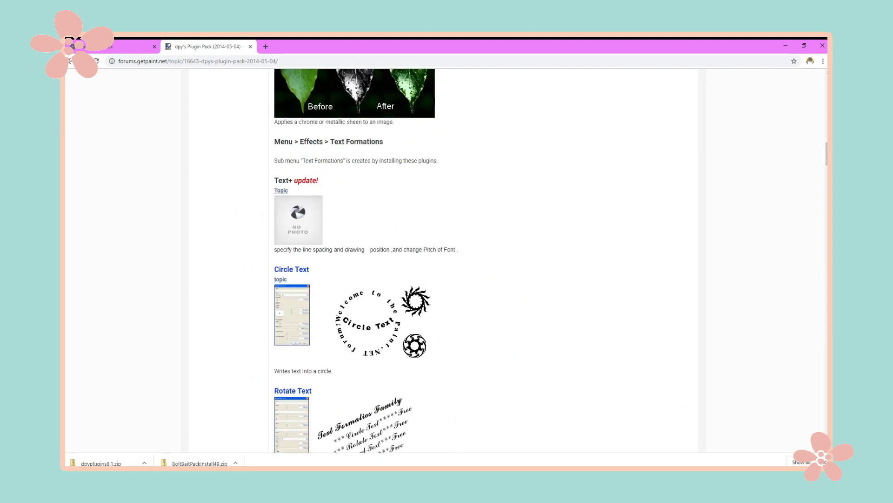
scroll(353, 261, up, 7)
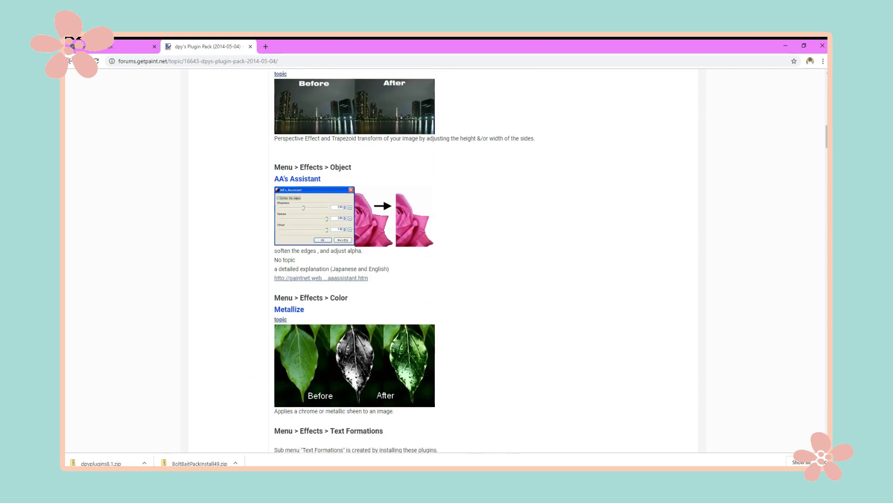
key(alt+Tab)
ctrl+click(353, 242)
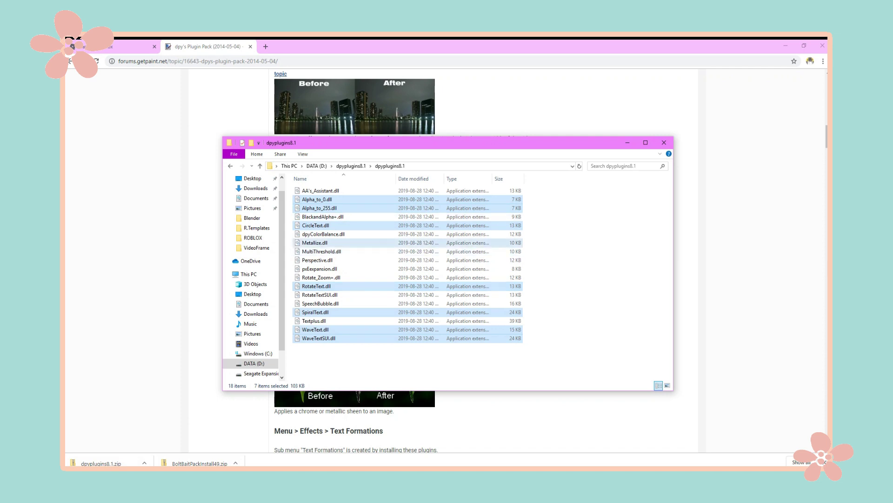
ctrl+click(319, 338)
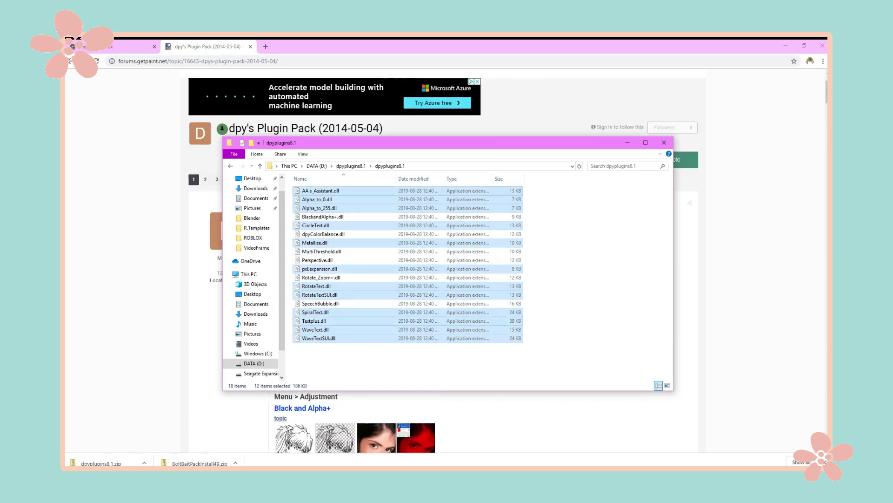
Step: Copy the selected dpy plugin DLL files and open the Effects folder in C:\Program Files\paint.net
right_click(376, 321)
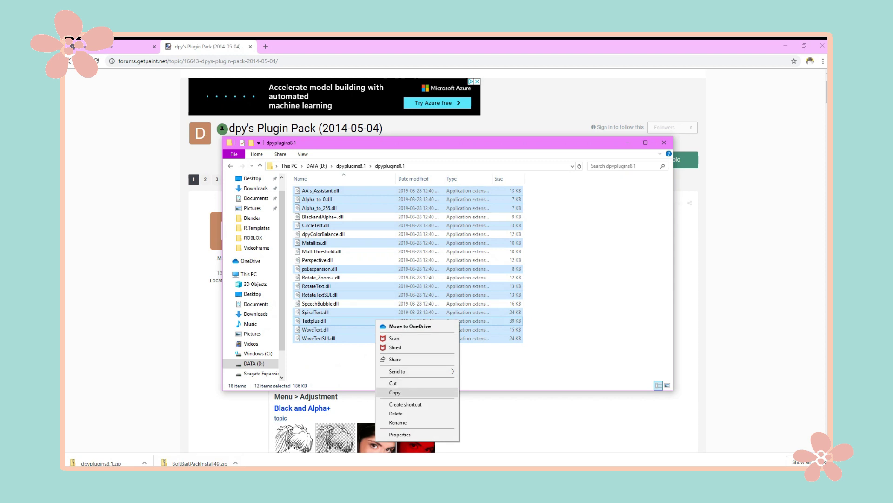
click(395, 392)
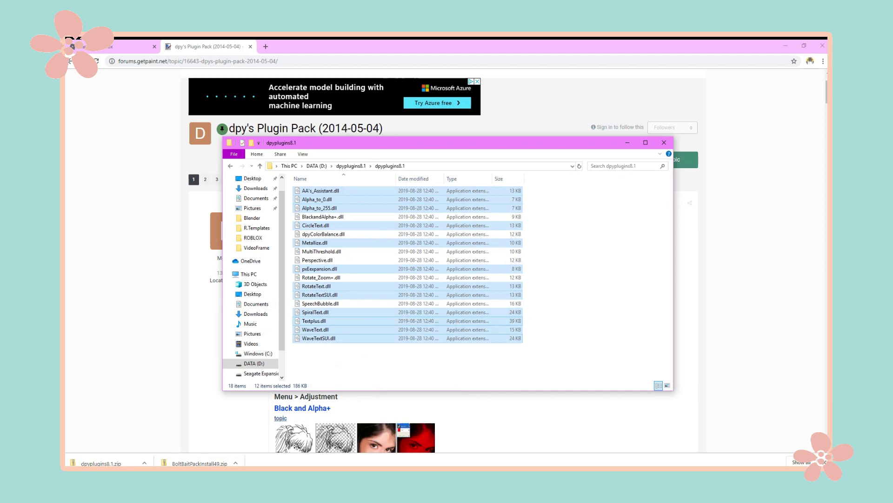
click(248, 273)
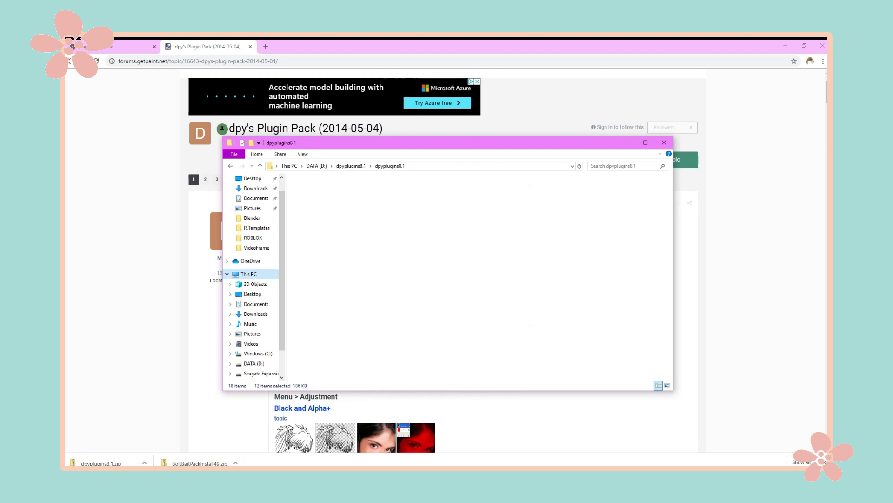
double_click(330, 278)
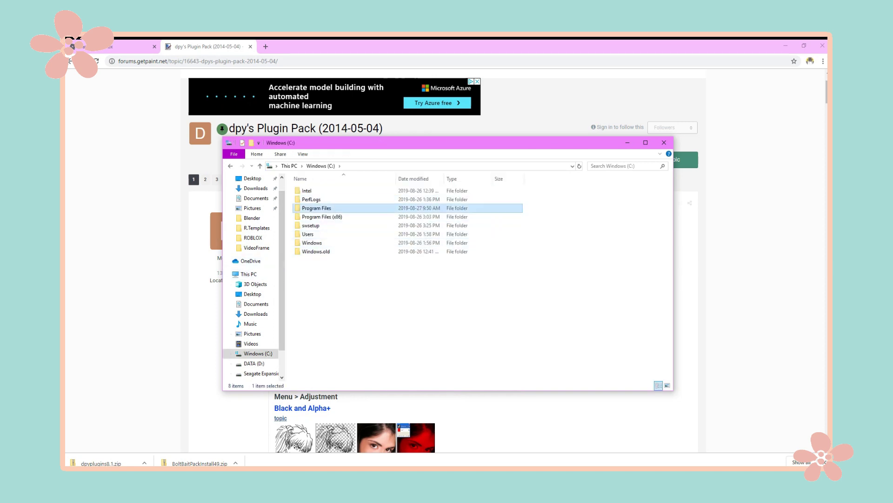
double_click(316, 208)
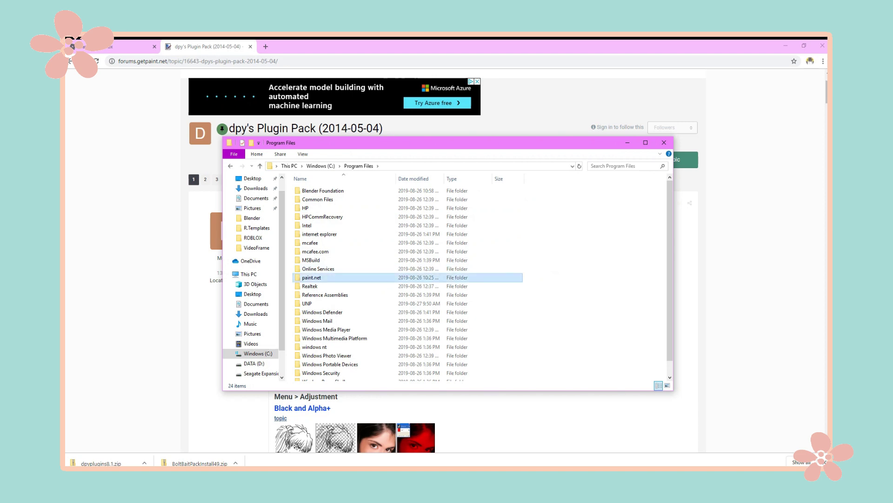
double_click(311, 277)
double_click(309, 190)
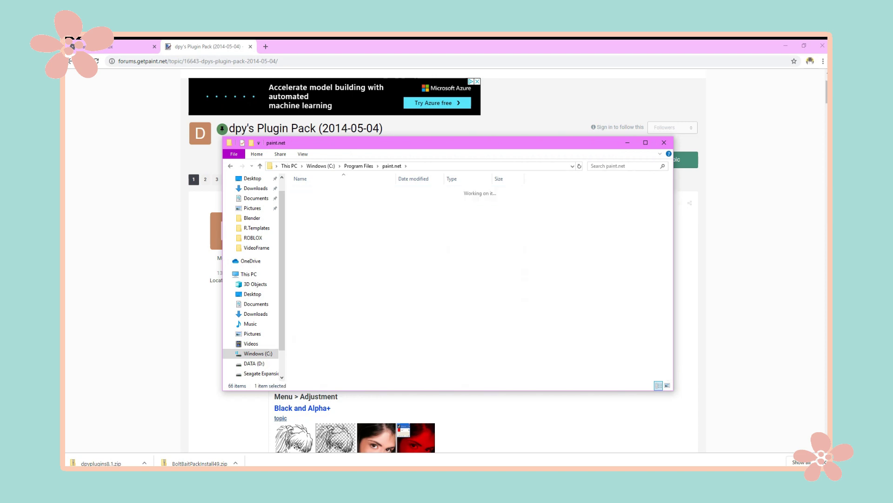
Step: Paste the copied plugin DLL files into the paint.net Effects folder
scroll(385, 373, down, 1)
scroll(385, 373, up, 1)
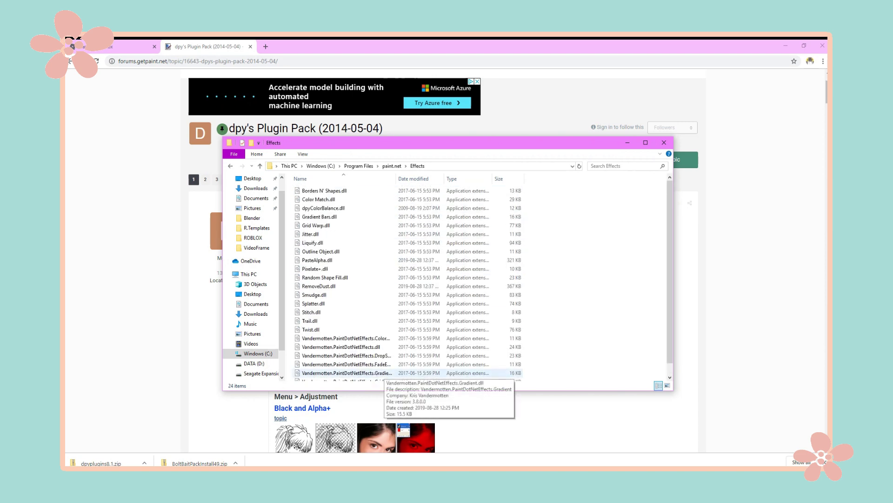
scroll(335, 274, down, 1)
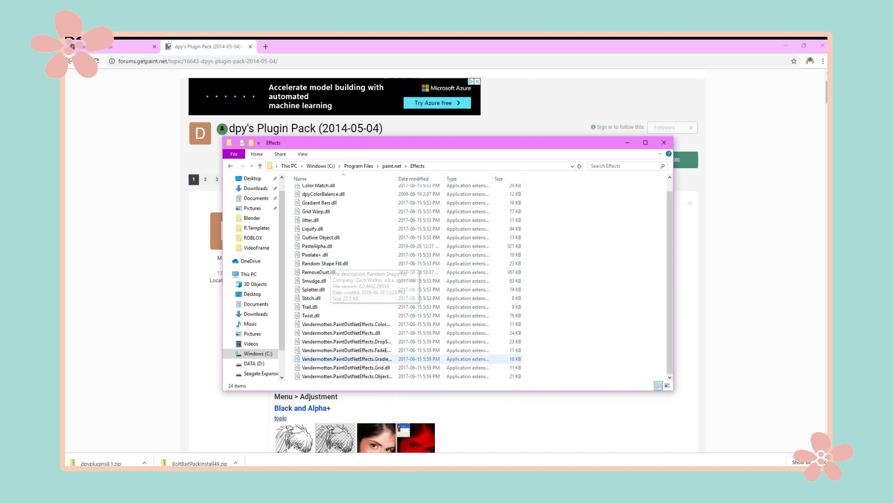
scroll(335, 255, up, 1)
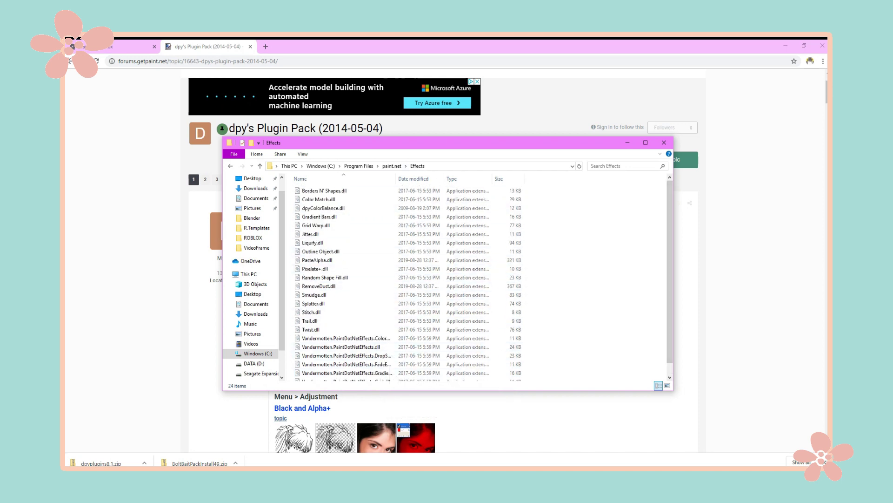
right_click(597, 200)
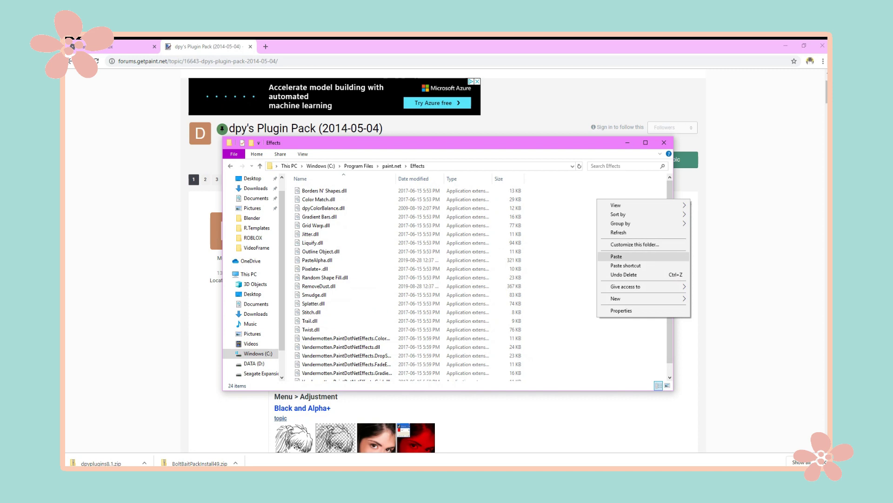
click(616, 257)
click(424, 219)
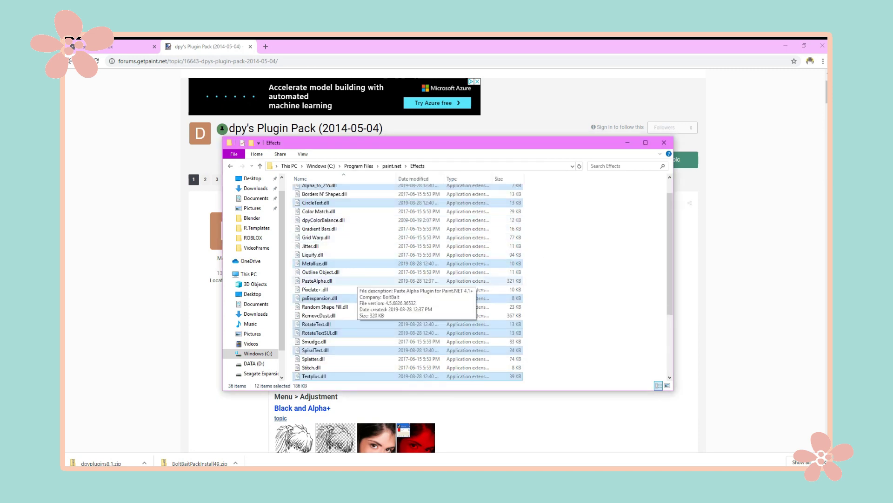
Step: Check the newly pasted DLL files throughout the Effects folder, deselect them and close the folder window
scroll(408, 282, up, 3)
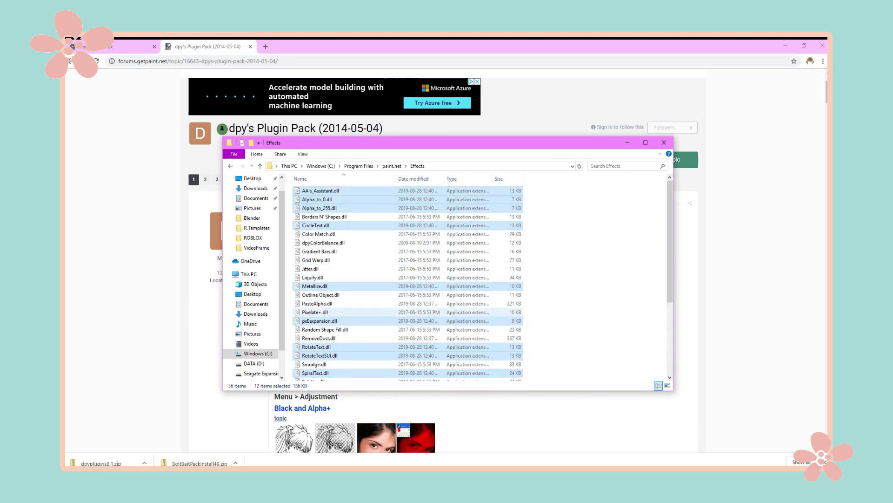
scroll(345, 280, down, 5)
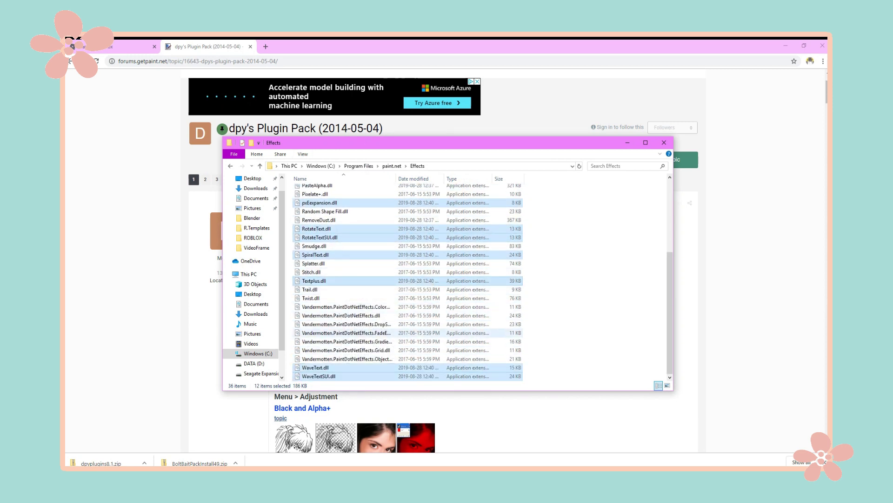
scroll(340, 279, up, 5)
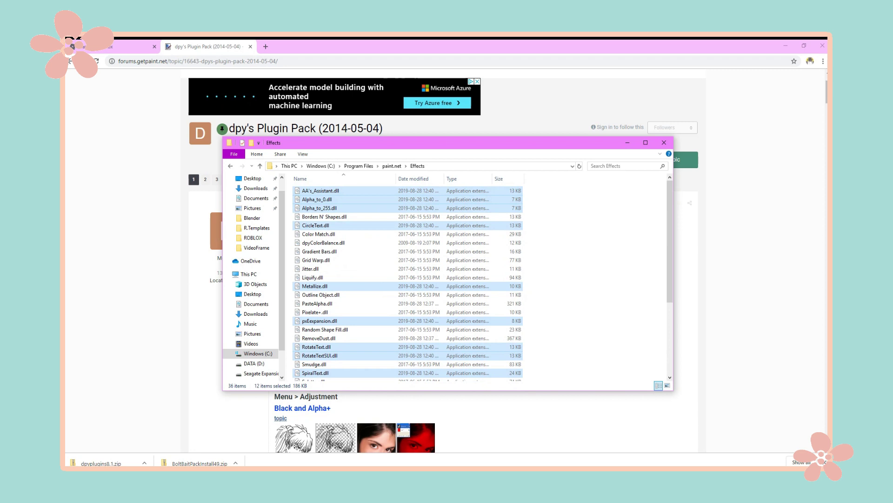
key(Escape)
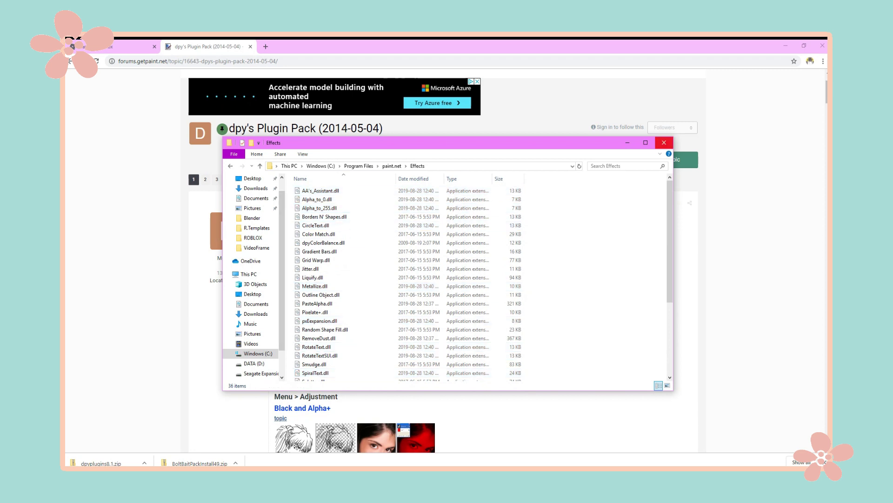
click(664, 142)
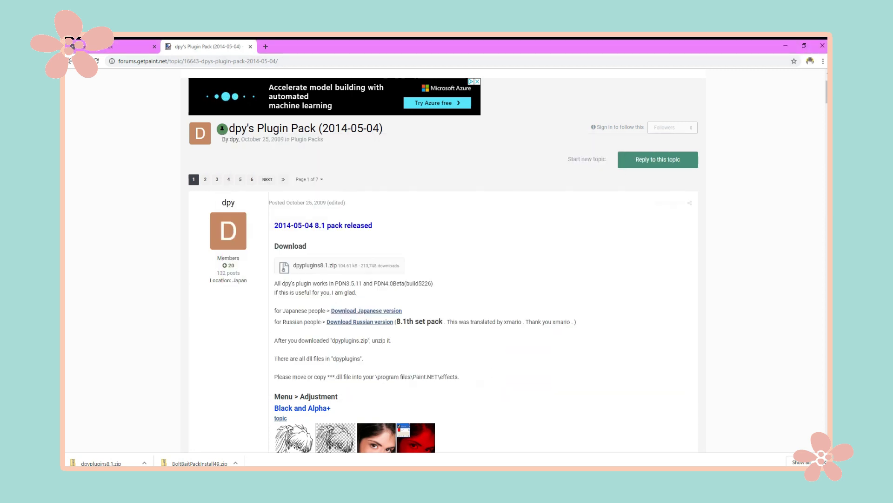
Step: Leave the plugin topic and launch paint.net from the desktop
scroll(442, 256, up, 3)
scroll(442, 256, down, 8)
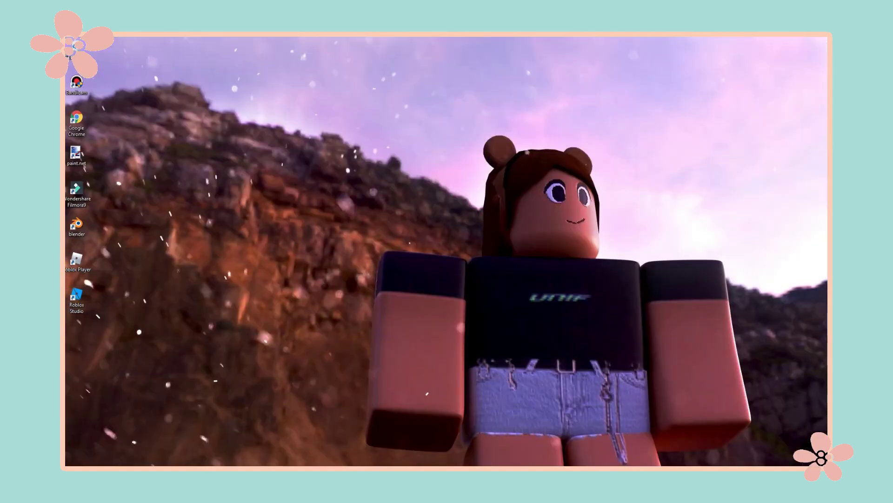
double_click(80, 154)
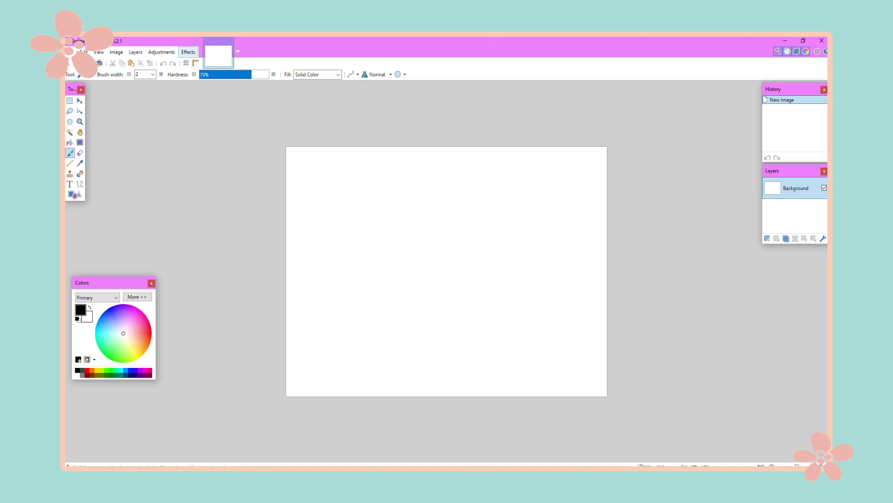
Step: Look through the effect categories and the adjustments list to find the installed plugins
click(188, 51)
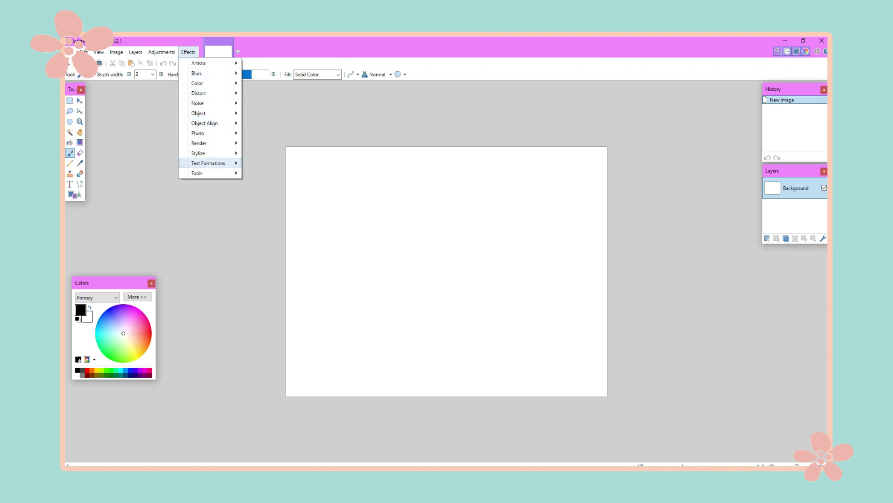
mouse_move(208, 163)
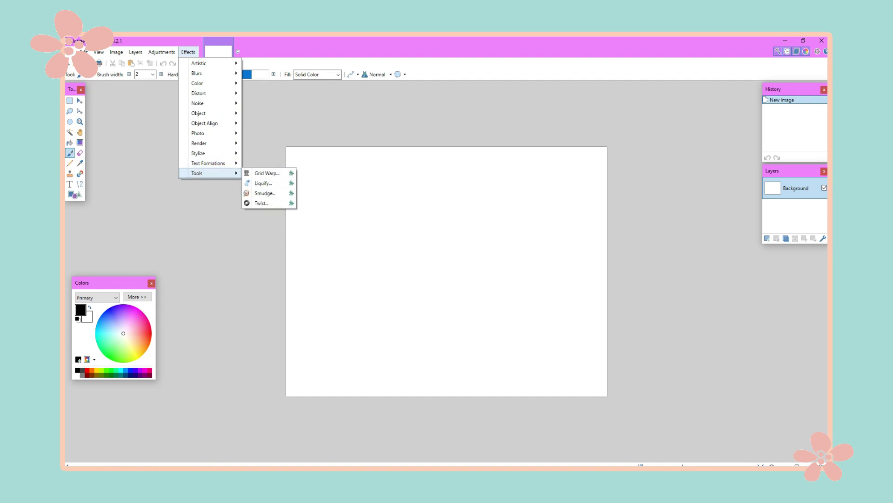
mouse_move(205, 143)
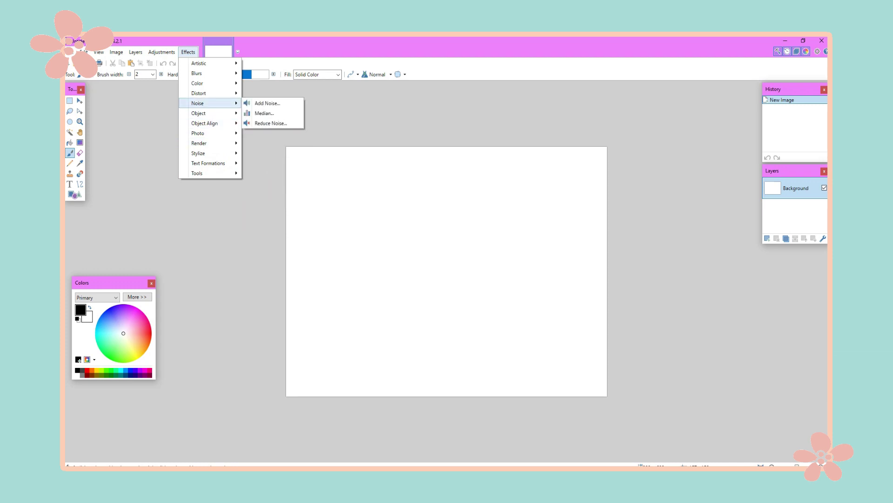
mouse_move(200, 113)
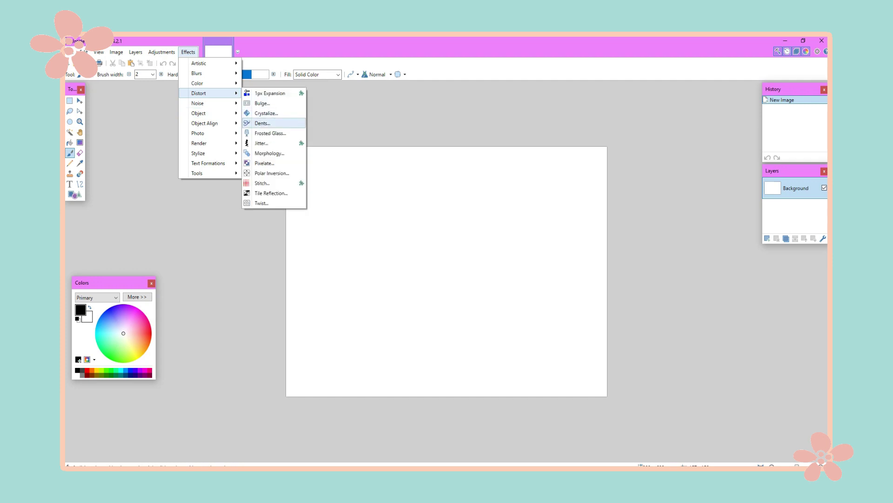
mouse_move(200, 83)
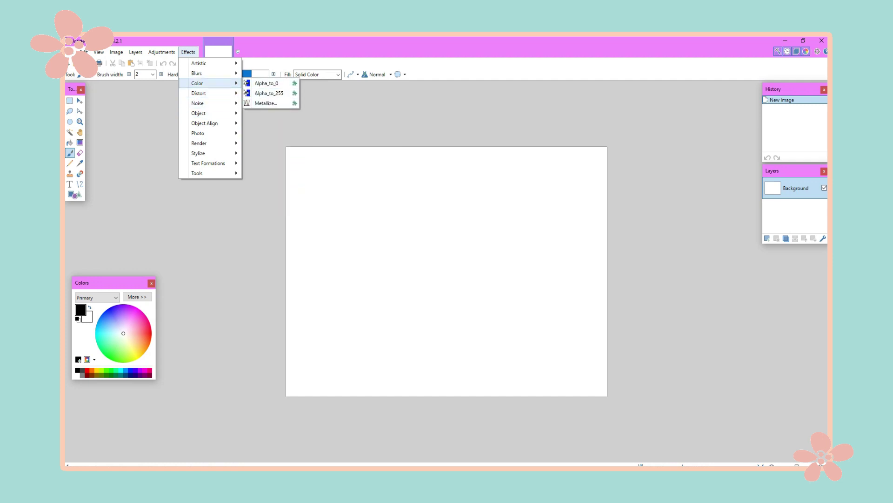
mouse_move(200, 63)
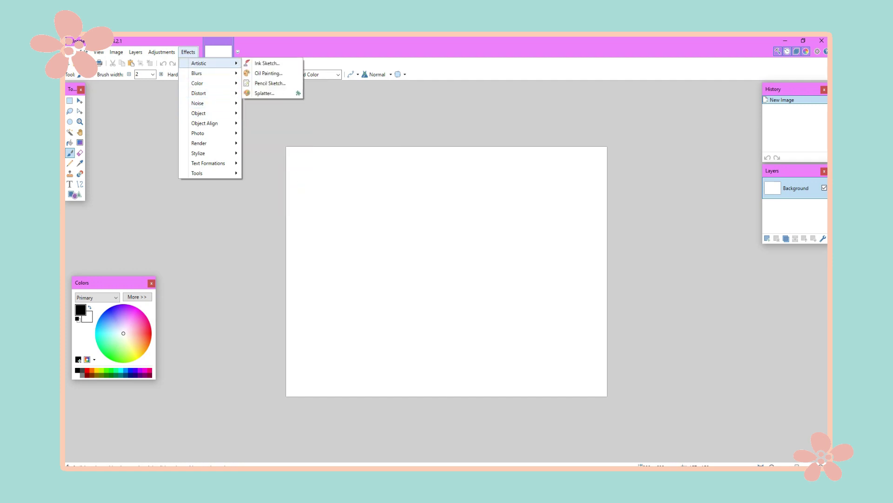
mouse_move(161, 51)
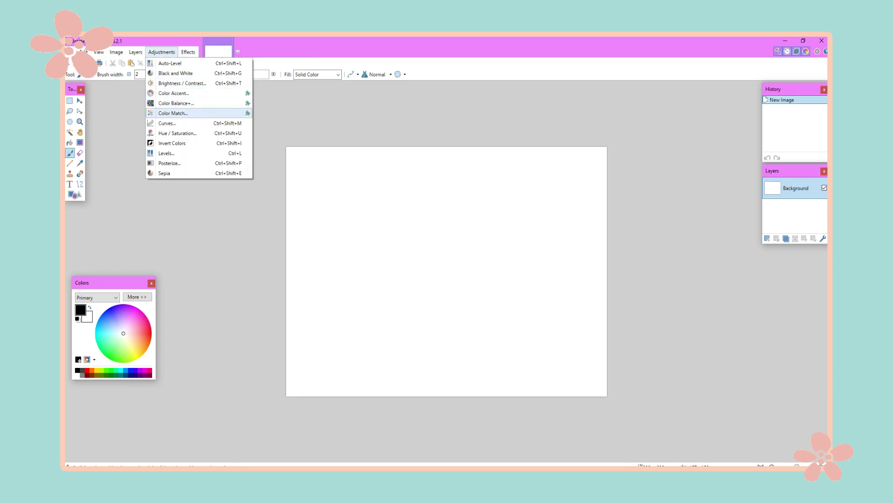
click(240, 196)
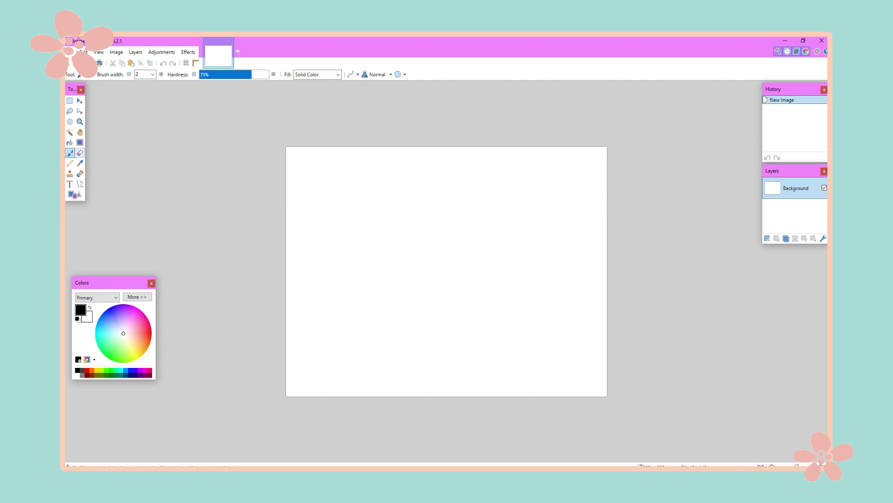
Step: Draw a smiley face on the background with the Paintbrush and try a Drop Shadow with an increased widening radius on it
mouse_move(385, 203)
mouse_down()
mouse_move(383, 237)
mouse_move(410, 218)
mouse_move(410, 242)
mouse_up()
drag(410, 294, 445, 242)
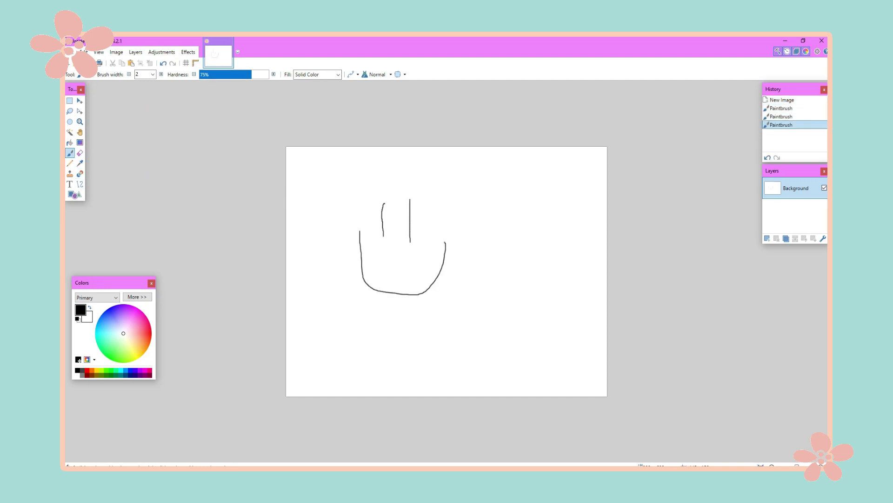
click(188, 52)
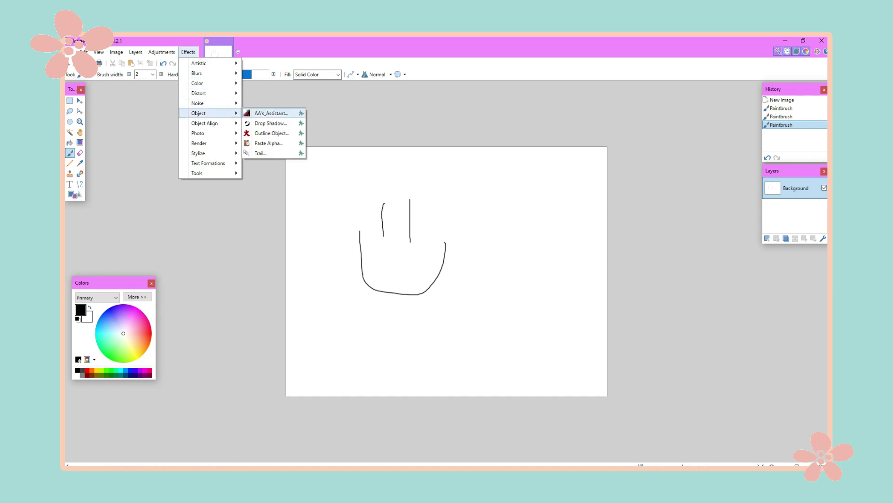
click(271, 123)
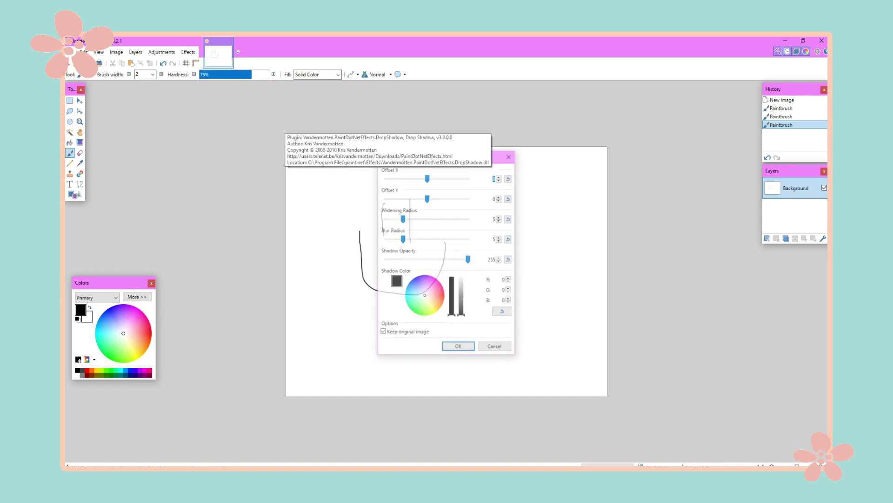
click(561, 293)
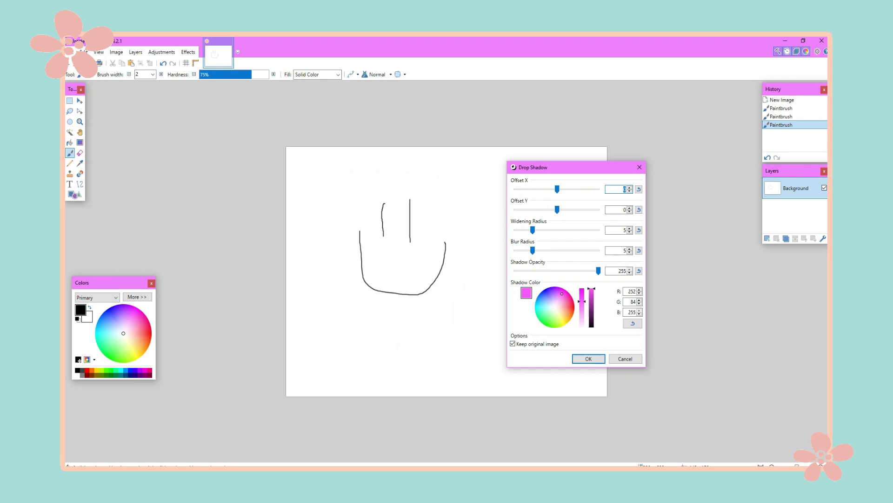
drag(533, 230, 539, 230)
click(625, 358)
Step: Add a new layer and trace the smiley's two eyes and curved mouth on it with the Paintbrush
click(768, 238)
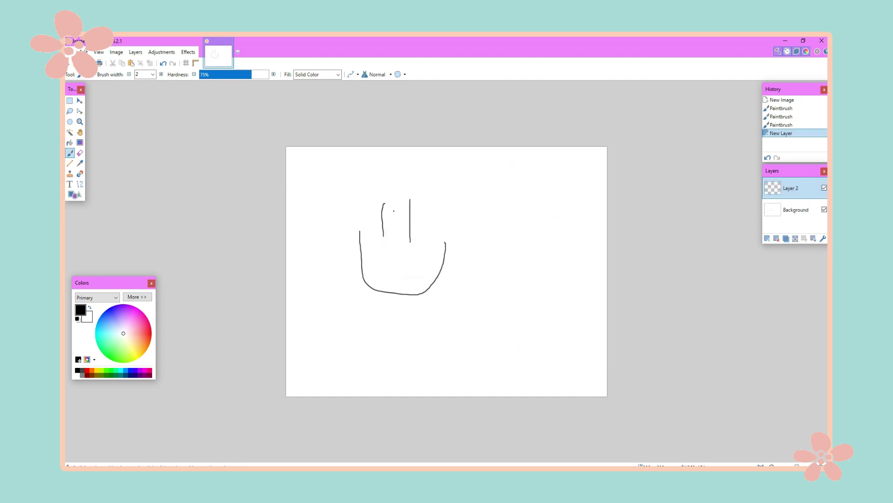
drag(383, 237, 386, 236)
drag(409, 200, 410, 242)
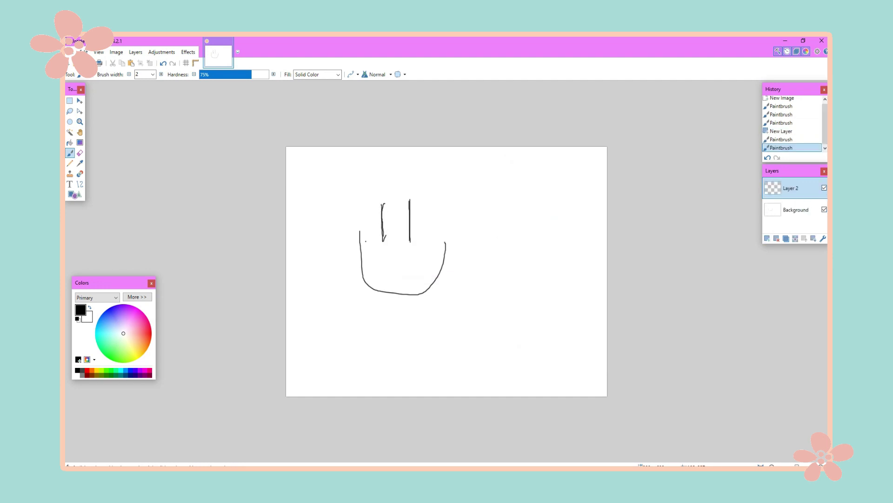
drag(441, 272, 451, 239)
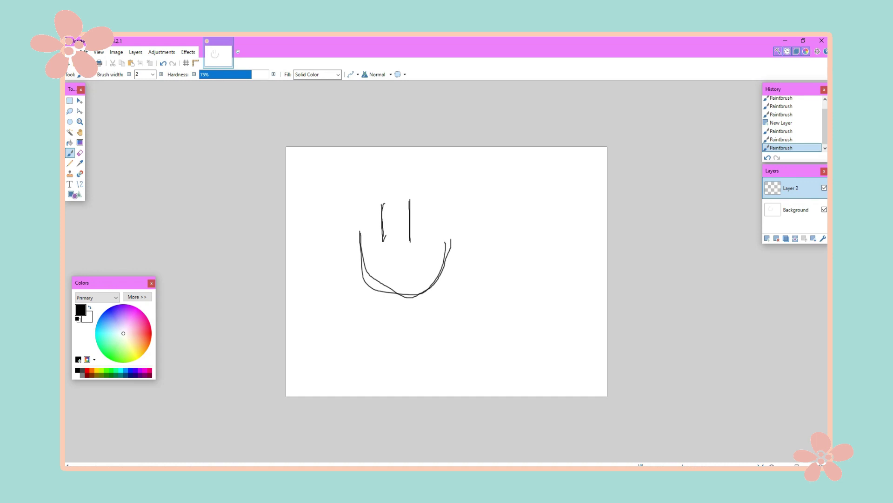
Step: Delete the Background layer so that only the traced smiley on the transparent layer remains
click(795, 209)
key(ctrl+shift+Delete)
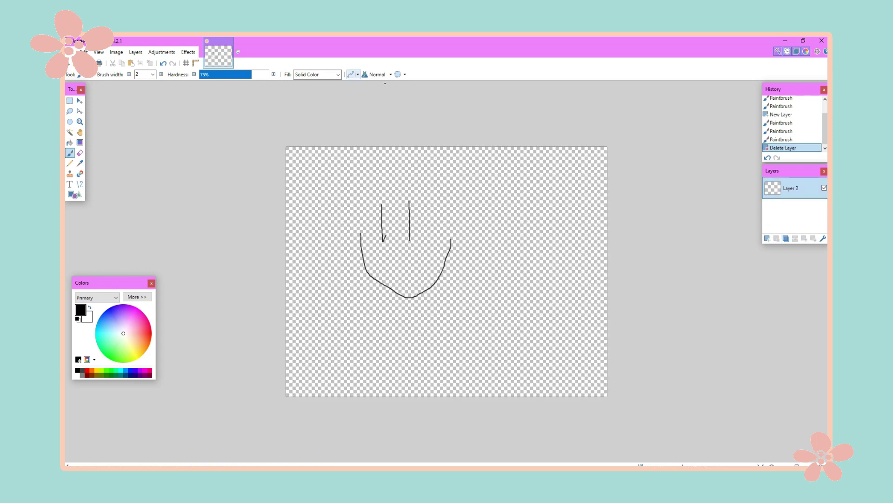
Step: Try a magenta Drop Shadow on the smiley with widening radius 7, blur radius 0 and vertical offset 40, and cancel it
click(188, 52)
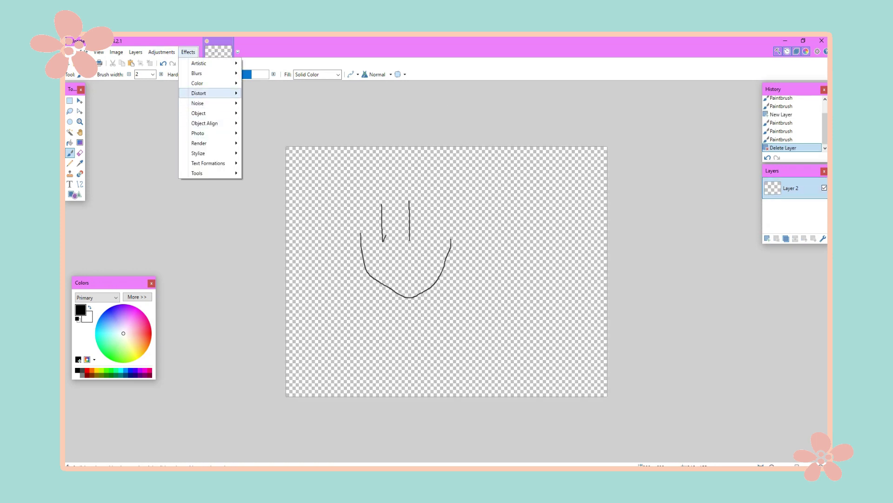
mouse_move(205, 113)
click(270, 123)
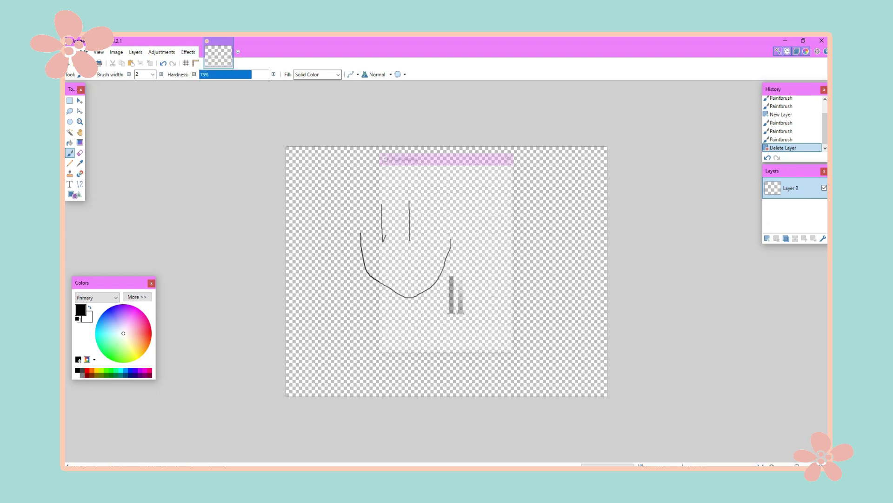
drag(442, 156, 565, 143)
drag(523, 226, 519, 226)
drag(549, 279, 557, 267)
drag(527, 206, 509, 225)
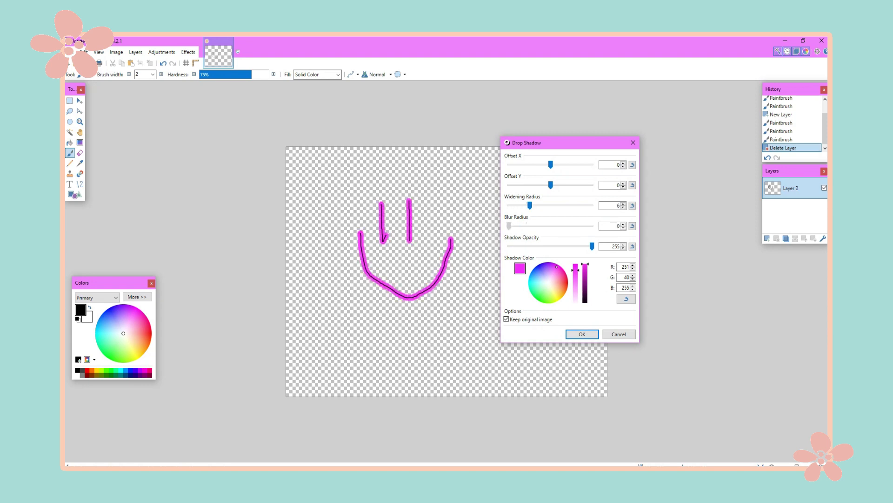
mouse_move(592, 246)
mouse_down()
mouse_move(517, 246)
mouse_move(592, 247)
mouse_up()
drag(530, 205, 592, 185)
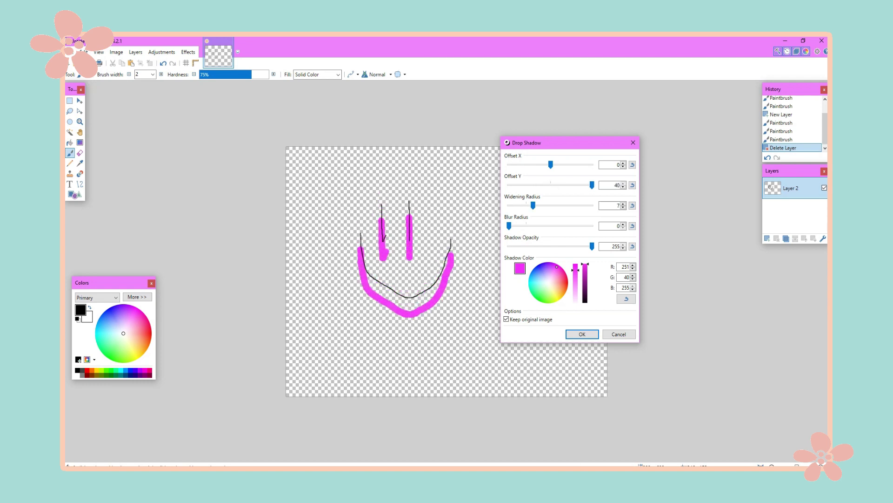
key(Escape)
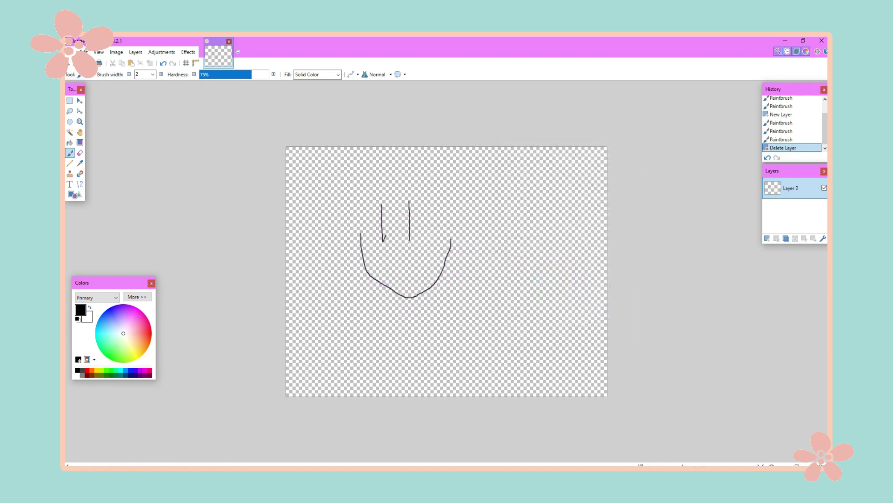
Step: Close the smiley image without saving it and exit paint.net
click(229, 42)
click(445, 305)
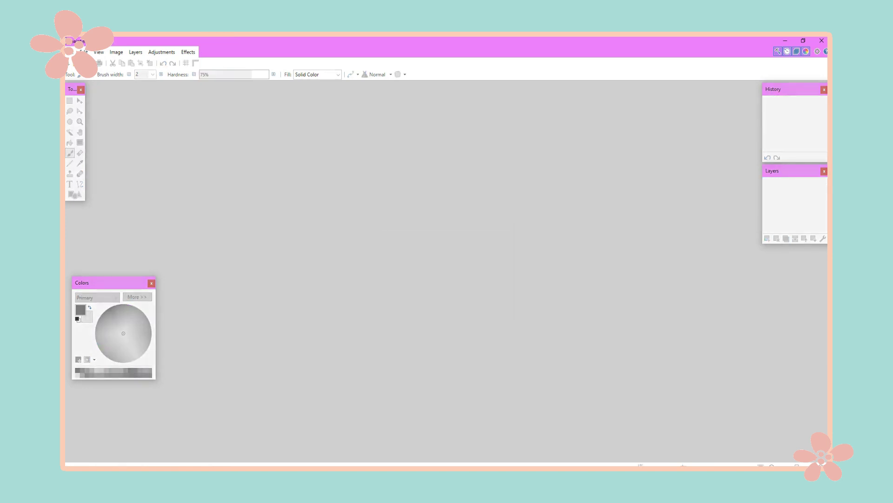
click(822, 41)
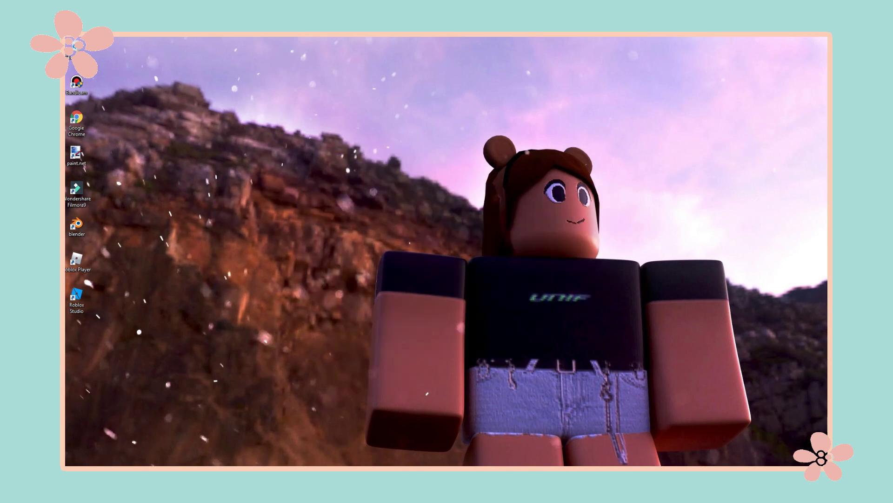
Step: Relaunch paint.net from the desktop to view its window colours and close it again
double_click(76, 153)
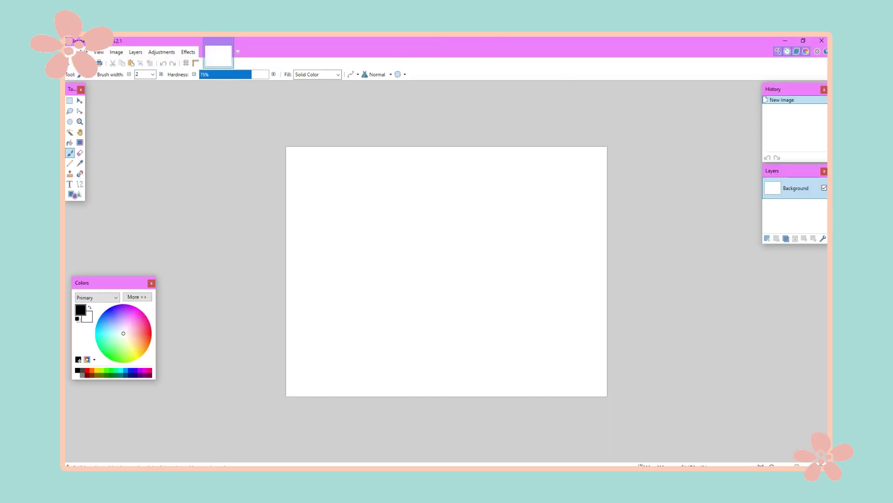
click(821, 40)
Step: In the Windows Colors settings, try the teal recent accent colour, switch back to the pink one and close Settings
right_click(292, 465)
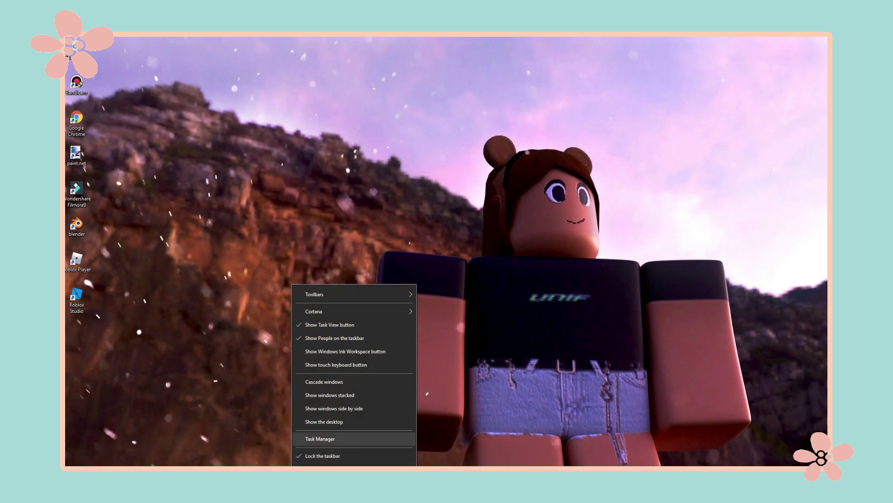
right_click(250, 464)
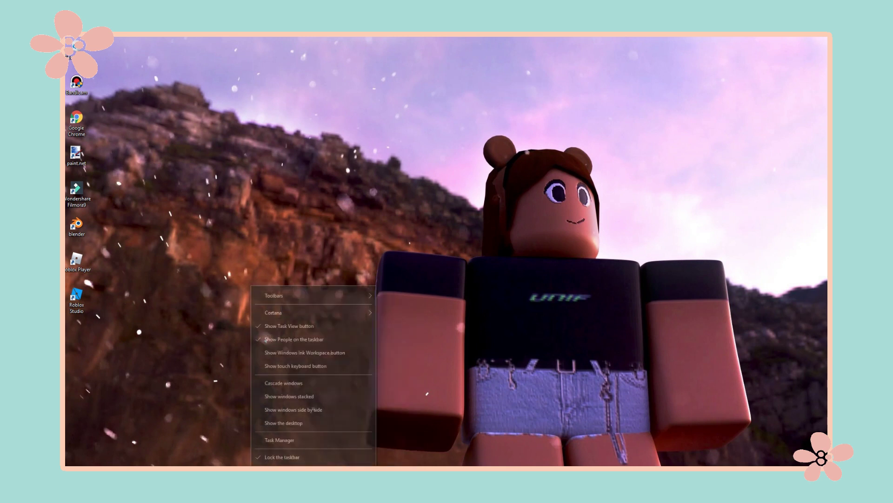
click(313, 464)
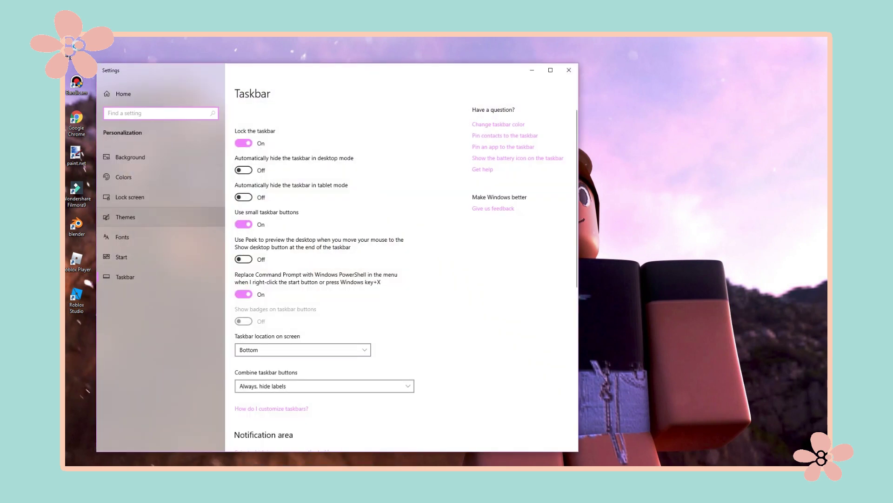
click(124, 177)
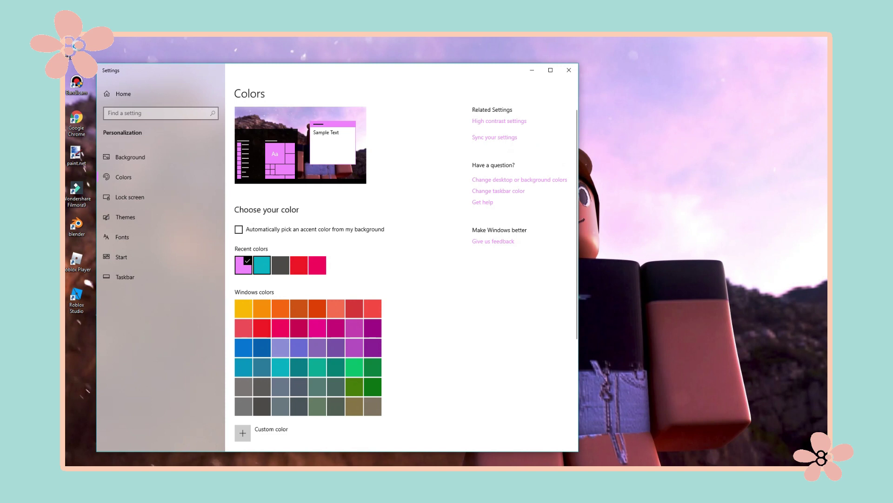
click(262, 265)
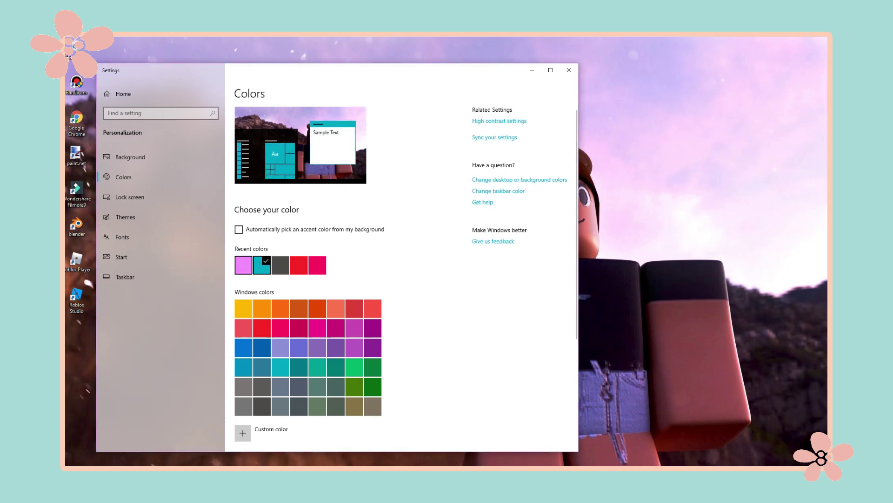
click(243, 265)
click(569, 69)
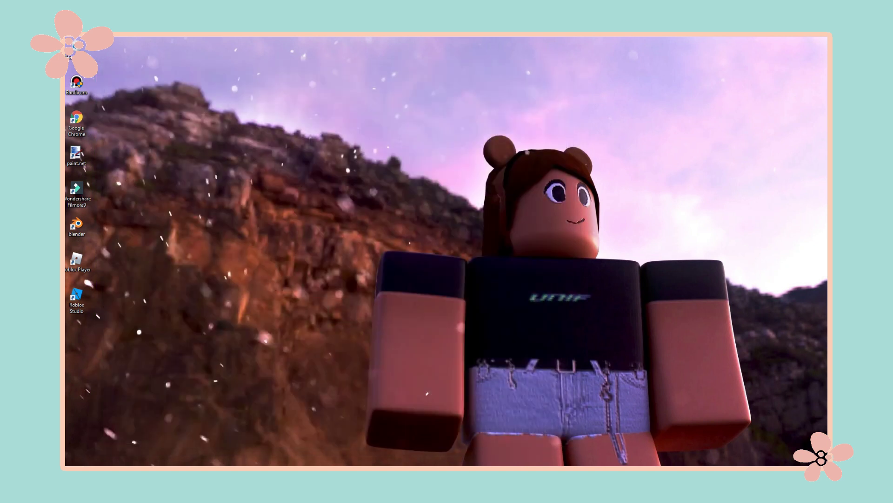
mouse_move(484, 41)
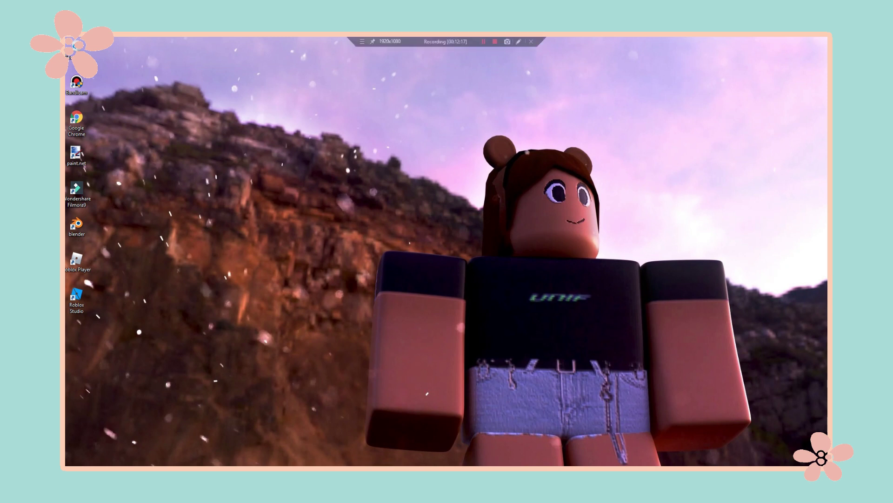